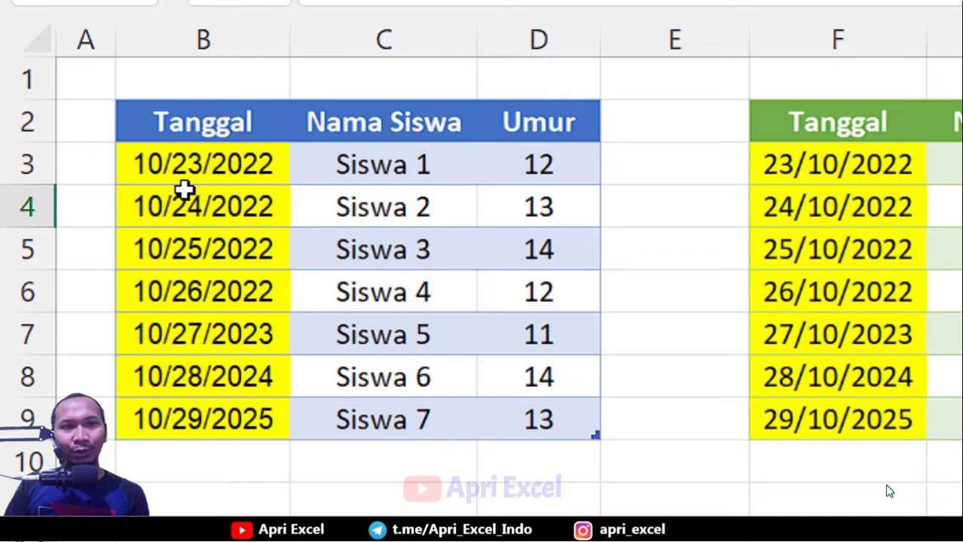
{"action": "left_click", "coordinate": [170, 166]}
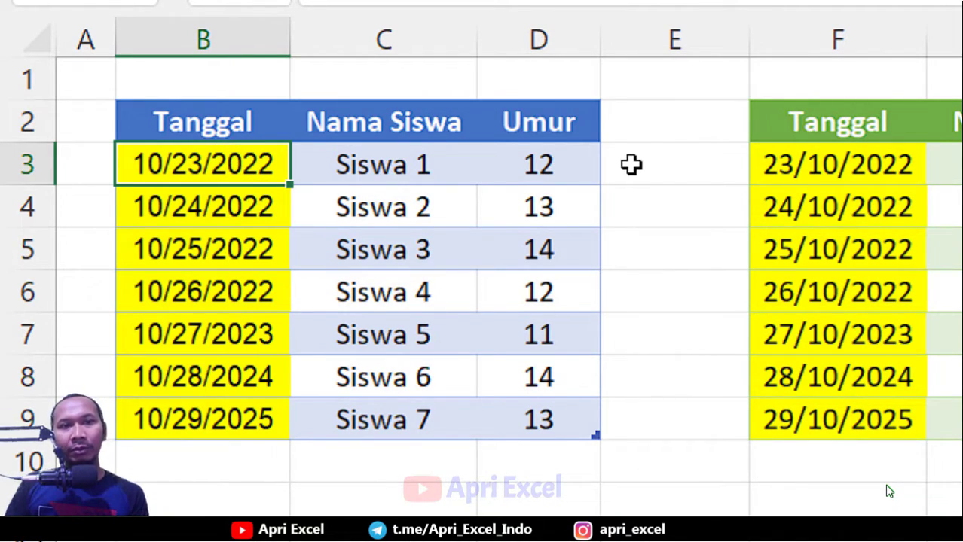
{"action": "left_click", "coordinate": [793, 166]}
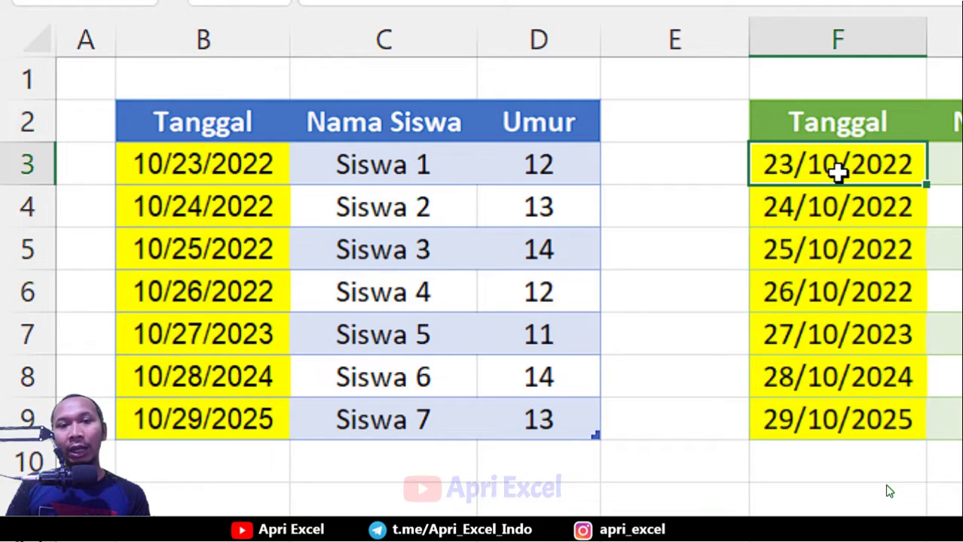
{"action": "left_click", "coordinate": [160, 170]}
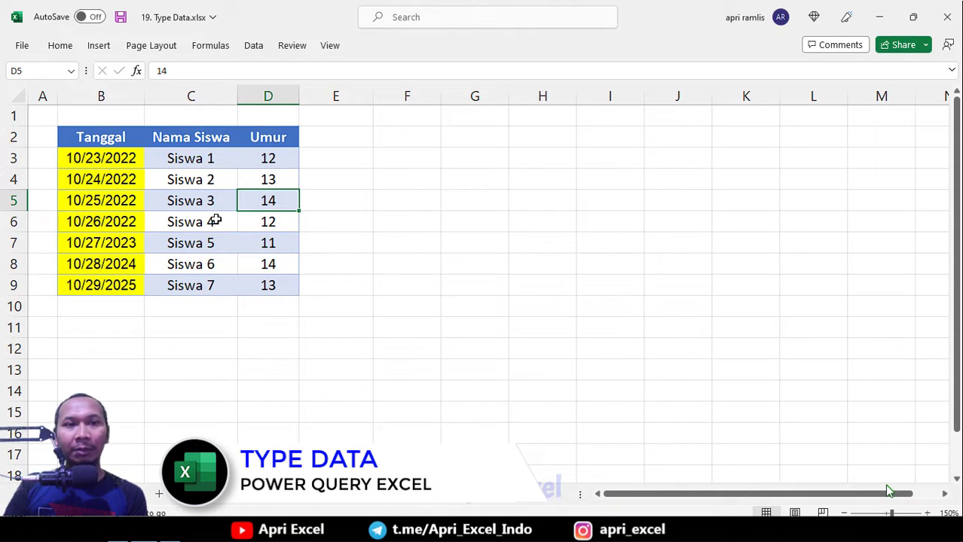
{"action": "left_click_drag", "start_coordinate": [100, 159], "coordinate": [104, 226]}
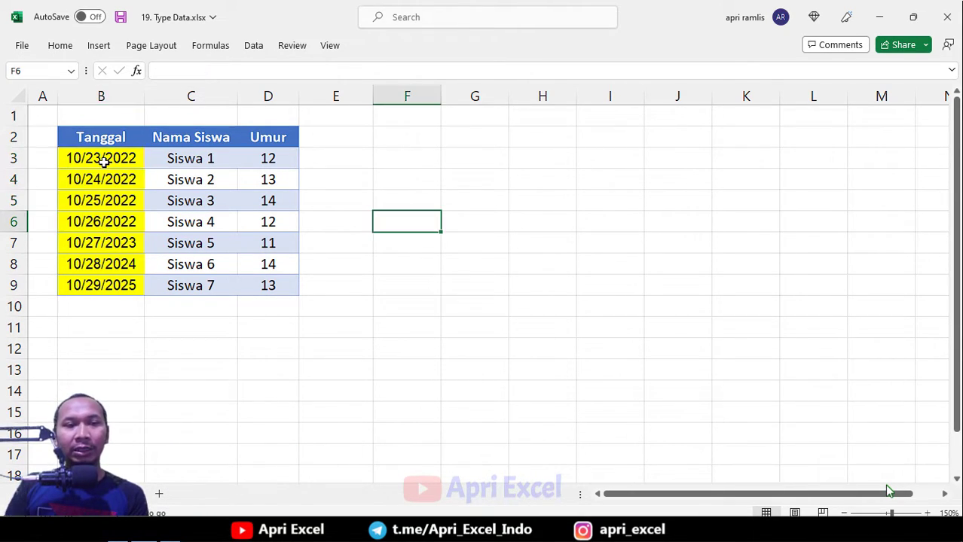
Step: Convert the student data range B2:D9 into a table with headers
{"action": "left_click", "coordinate": [103, 161]}
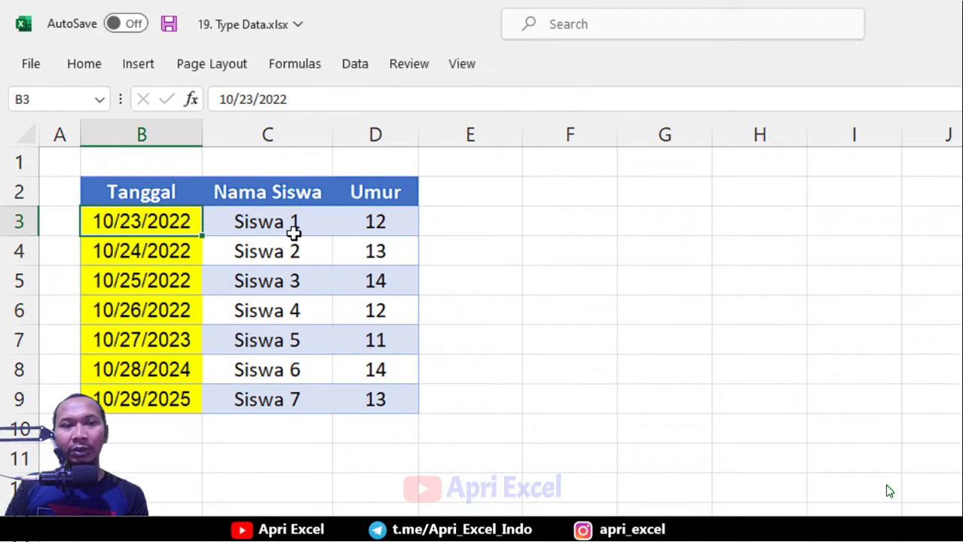
{"action": "left_click", "coordinate": [140, 67]}
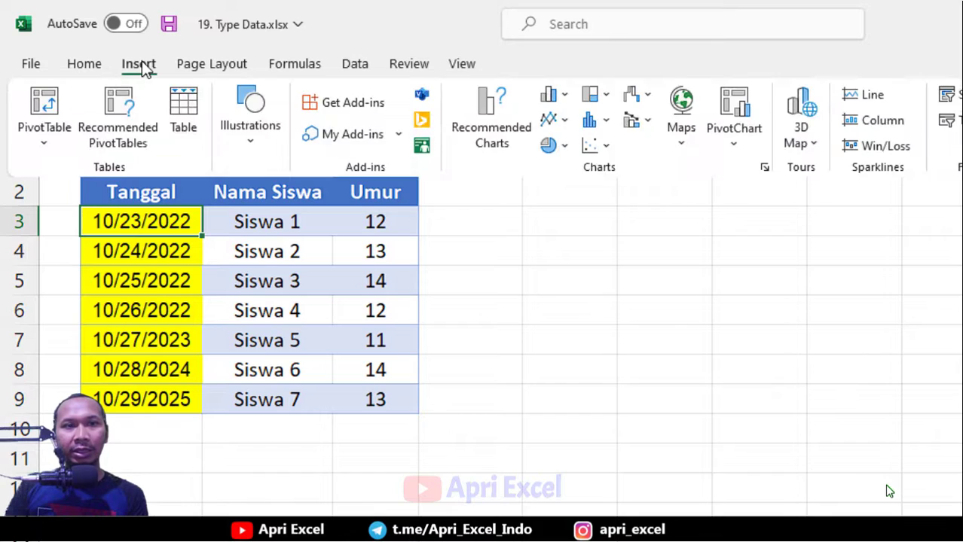
{"action": "left_click", "coordinate": [194, 108]}
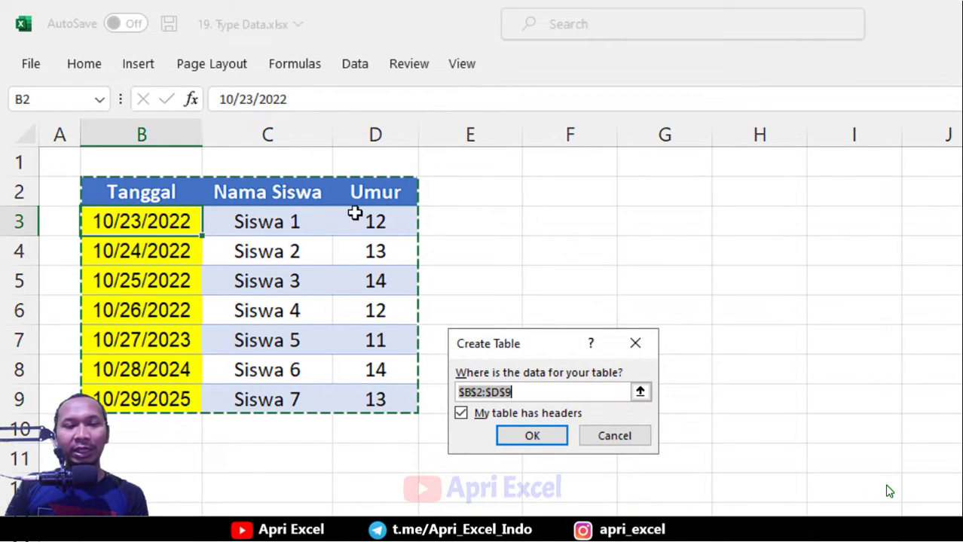
{"action": "left_click", "coordinate": [530, 435]}
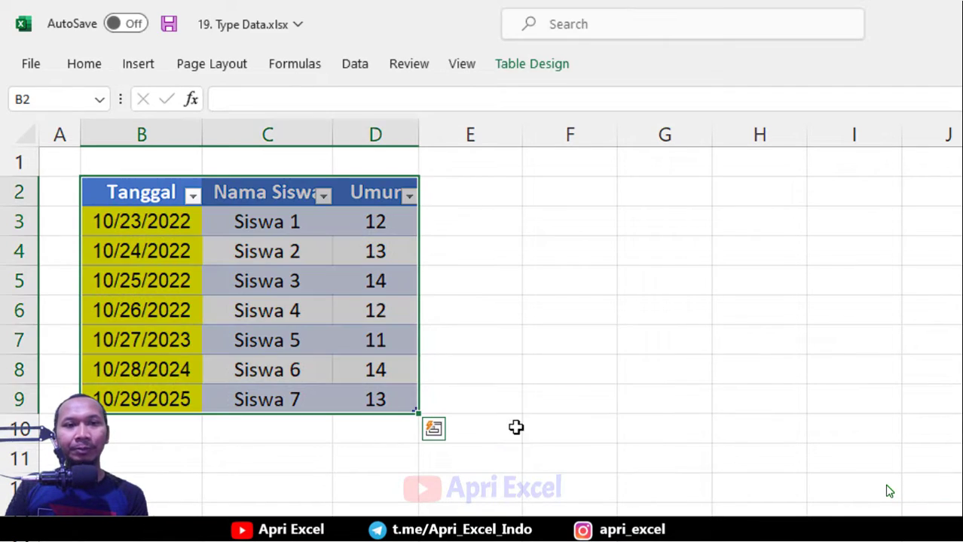
Step: Load the student table into the Power Query Editor as a query from table/range
{"action": "left_click", "coordinate": [342, 251]}
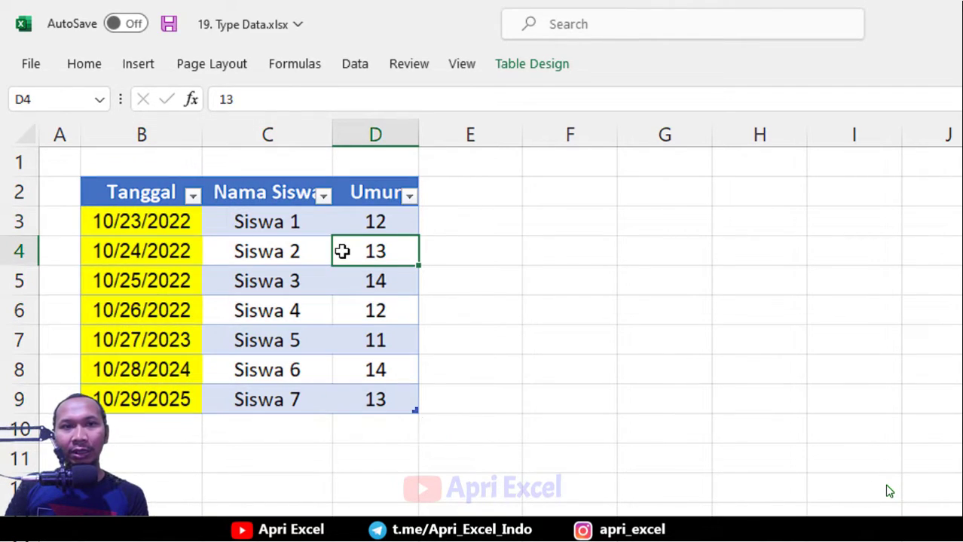
{"action": "left_click", "coordinate": [353, 71]}
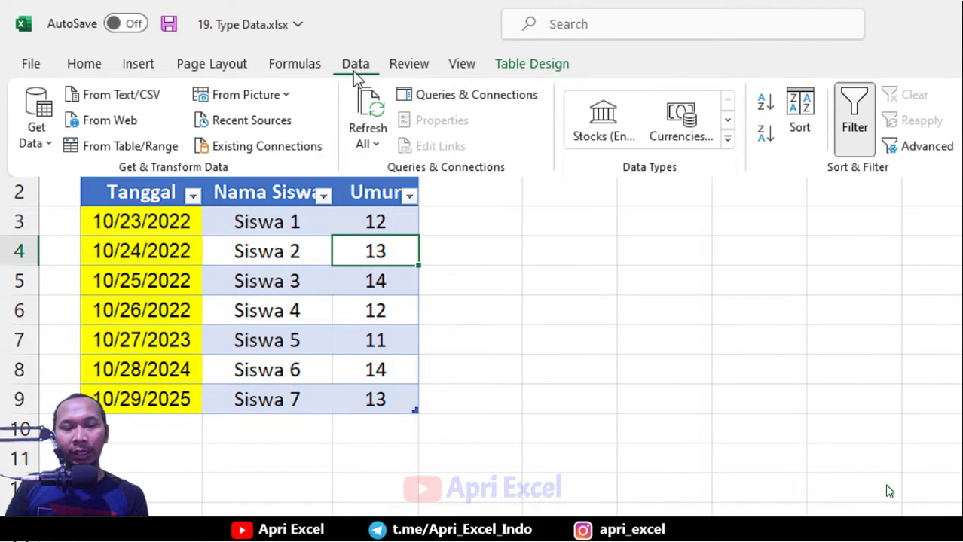
{"action": "left_click", "coordinate": [141, 148]}
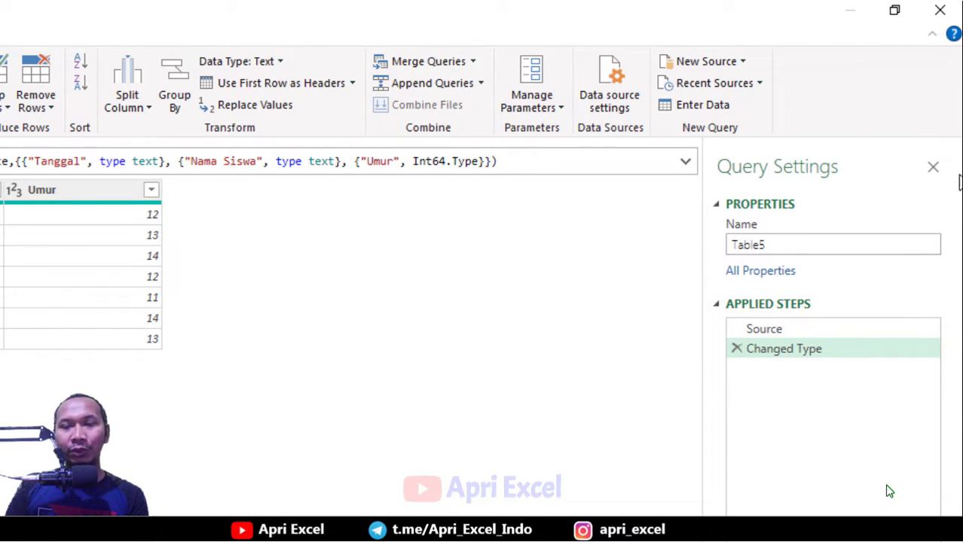
Step: Hide the Query Settings pane and show it again
{"action": "left_click", "coordinate": [933, 167]}
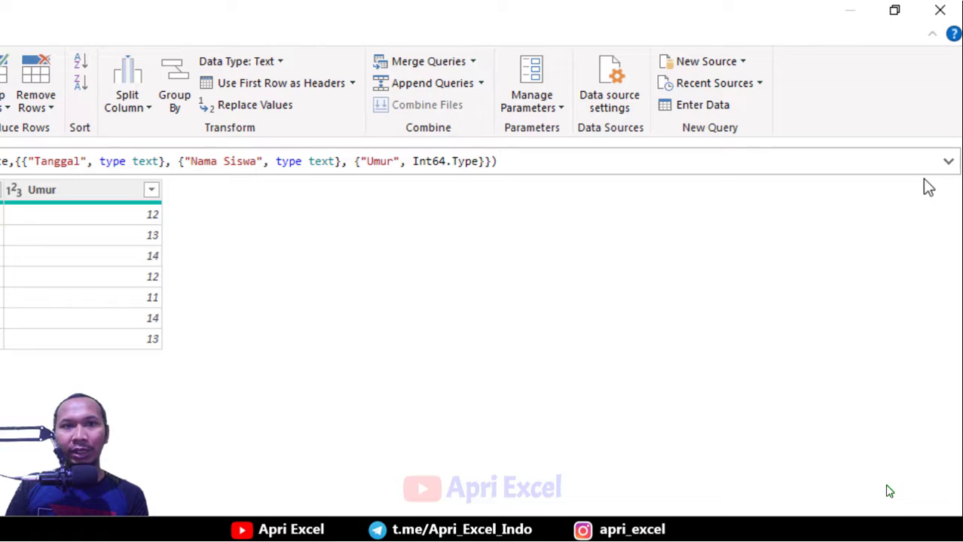
{"action": "left_click", "coordinate": [306, 34]}
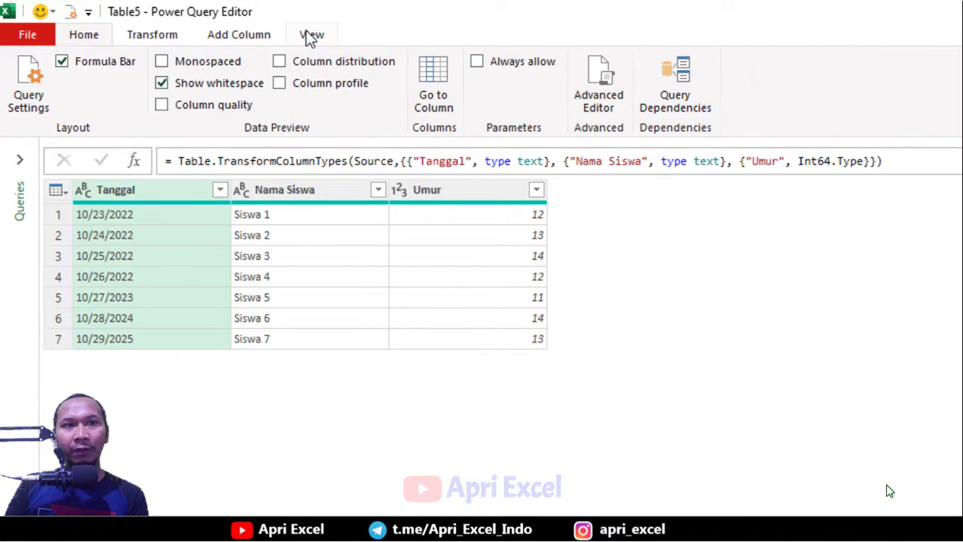
{"action": "left_click", "coordinate": [30, 83]}
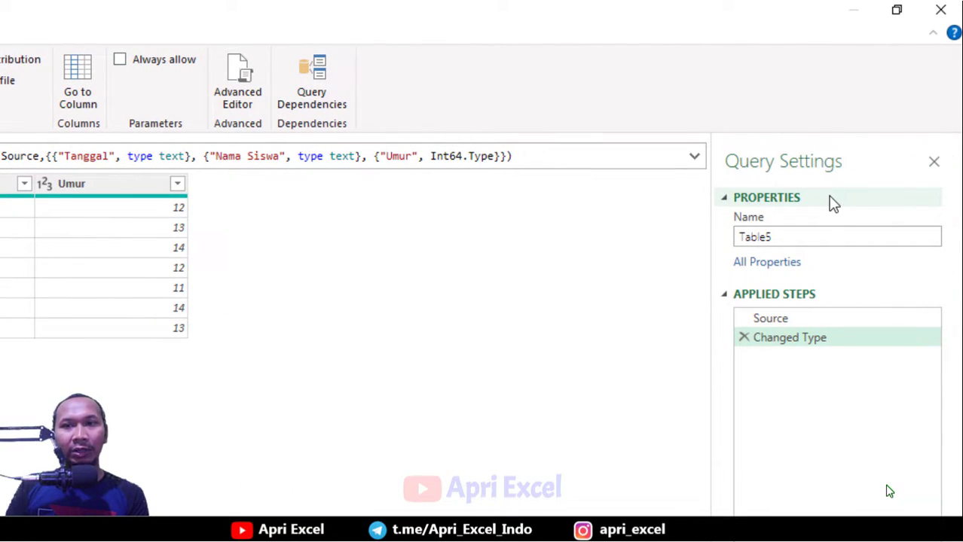
Step: Compare the Source and Changed Type steps and check the data types of the Tanggal, Nama Siswa and Umur columns
{"action": "left_click", "coordinate": [777, 317]}
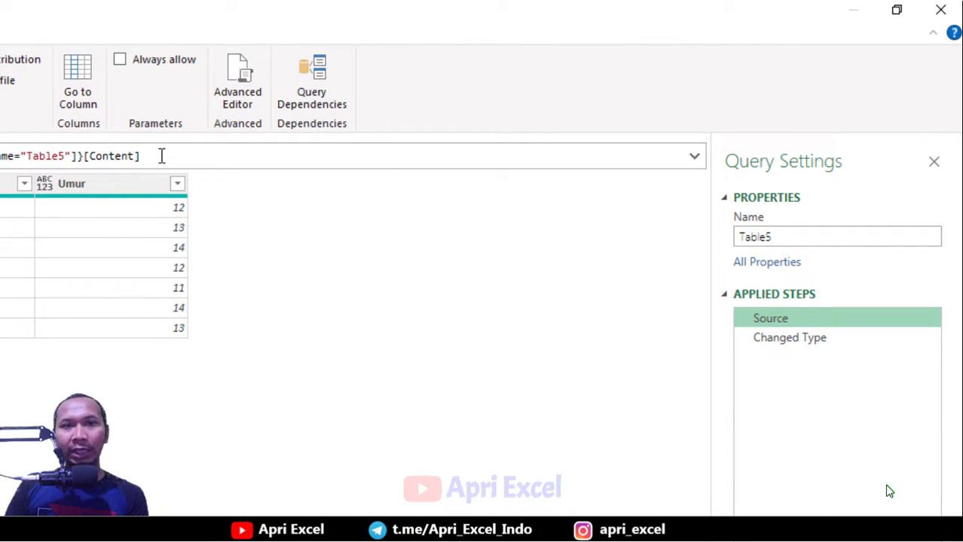
{"action": "left_click", "coordinate": [802, 344]}
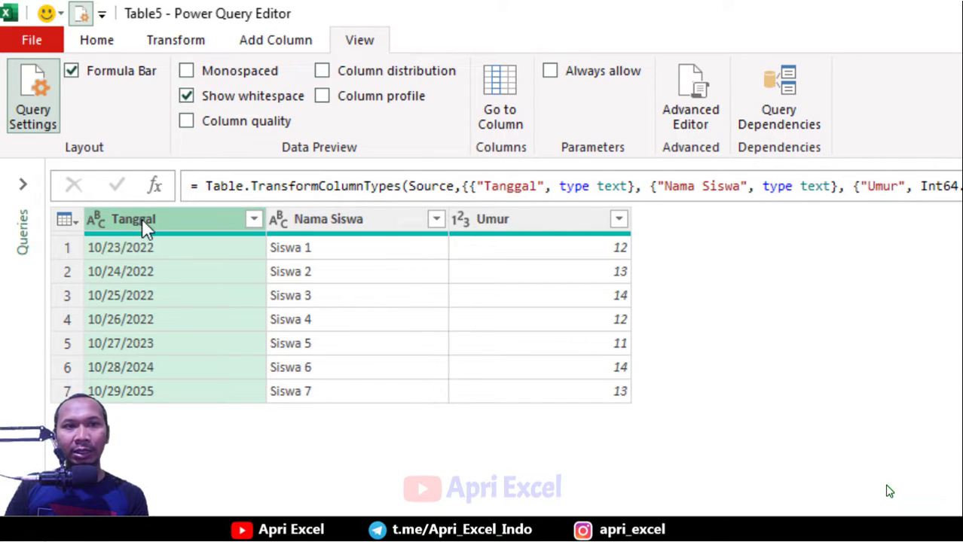
{"action": "left_click", "coordinate": [170, 47]}
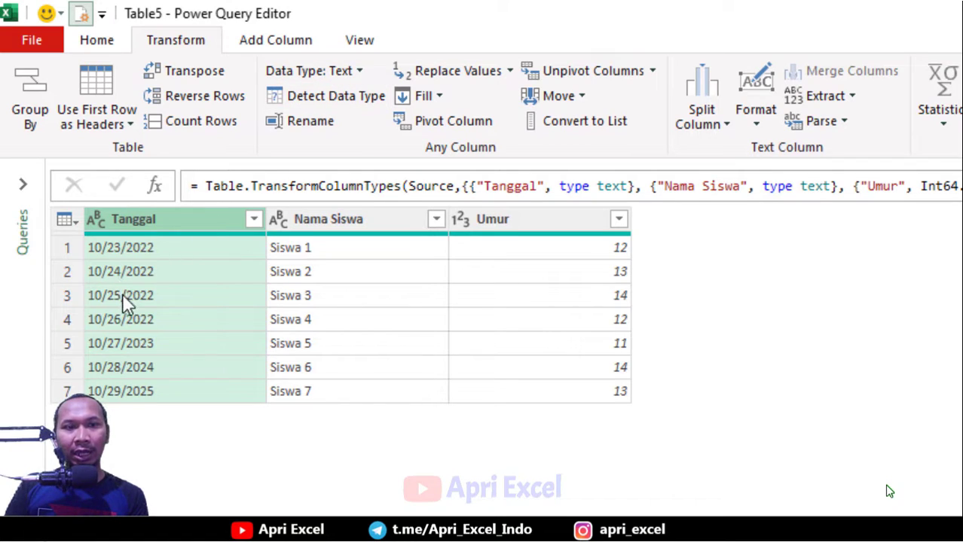
{"action": "left_click", "coordinate": [319, 220]}
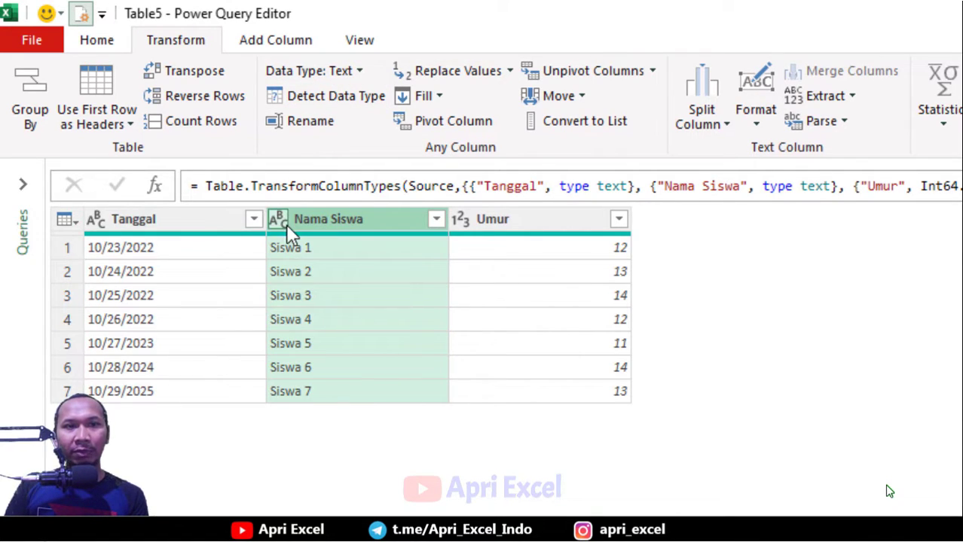
{"action": "left_click", "coordinate": [516, 226]}
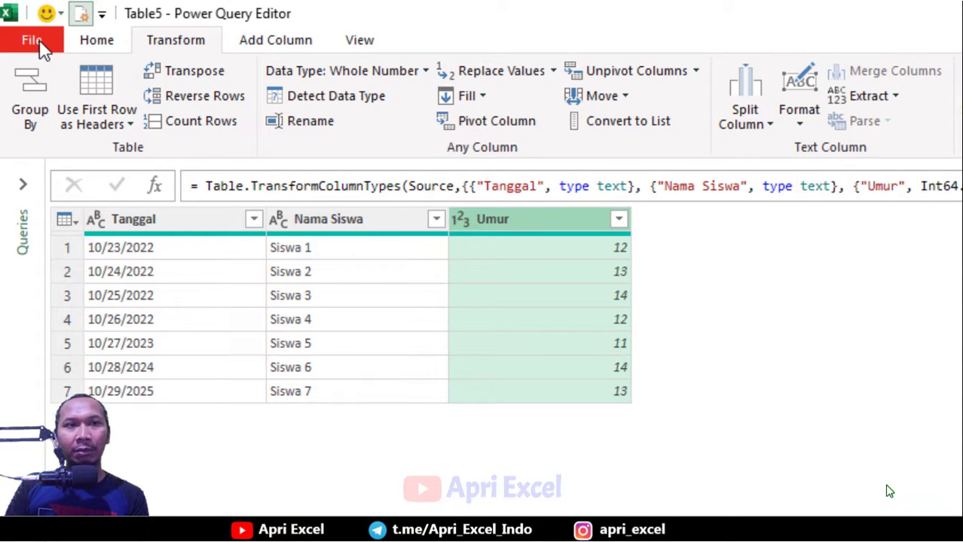
Step: Review the global and current-workbook Data Load settings and the workbook's regional locale in Query Options, then close the dialog
{"action": "left_click", "coordinate": [34, 41]}
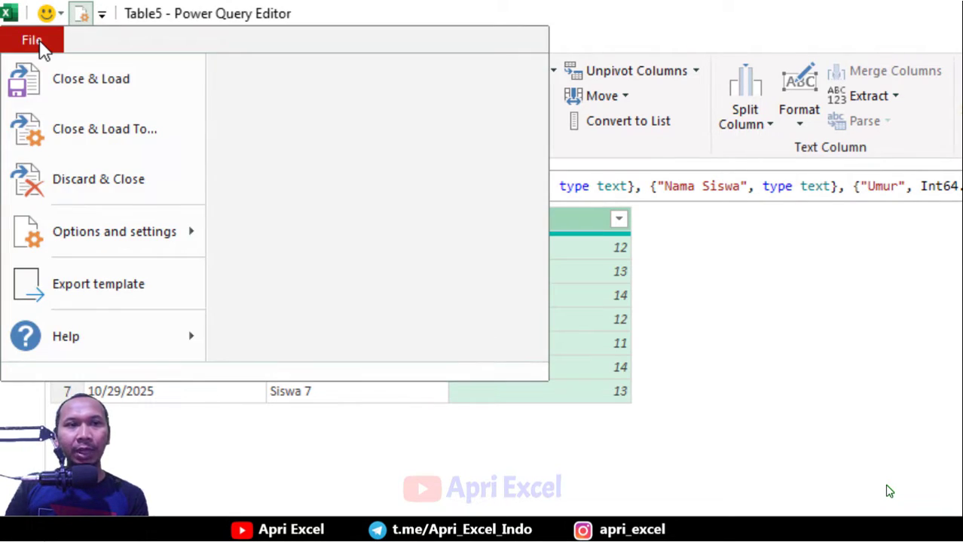
{"action": "mouse_move", "coordinate": [94, 243]}
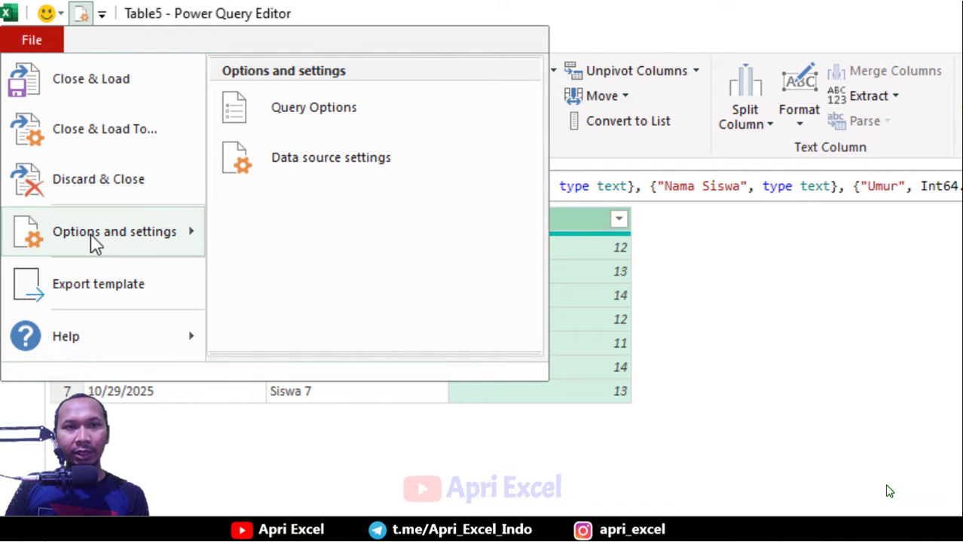
{"action": "left_click", "coordinate": [284, 110]}
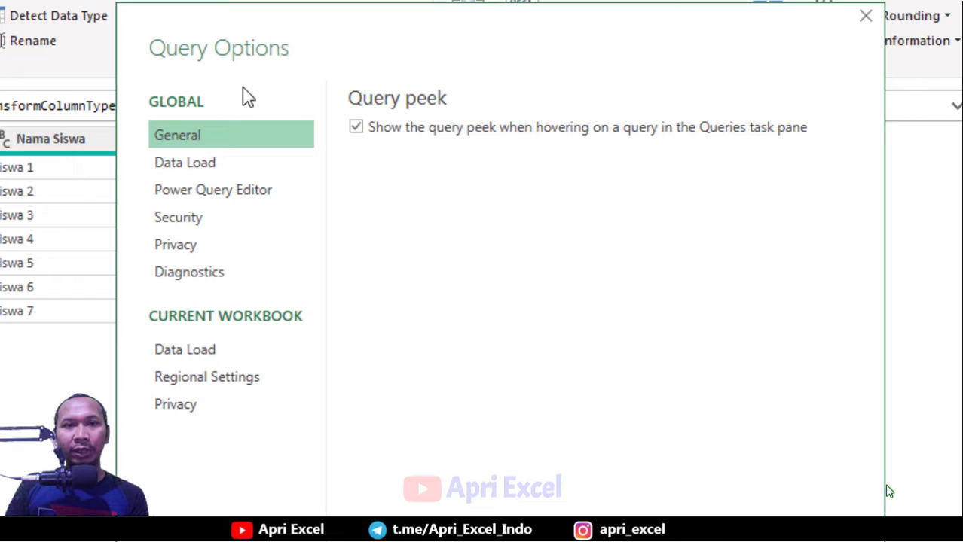
{"action": "left_click", "coordinate": [186, 166]}
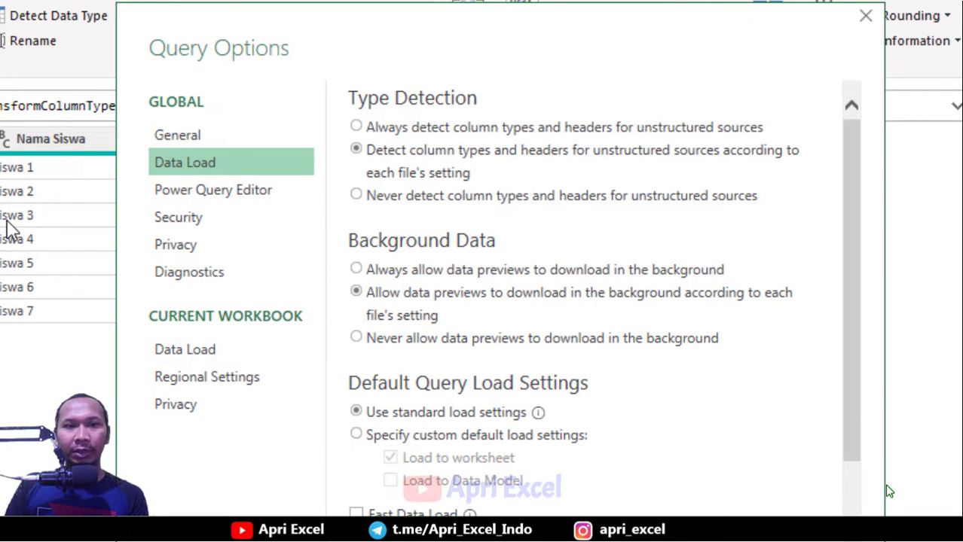
{"action": "left_click", "coordinate": [201, 352]}
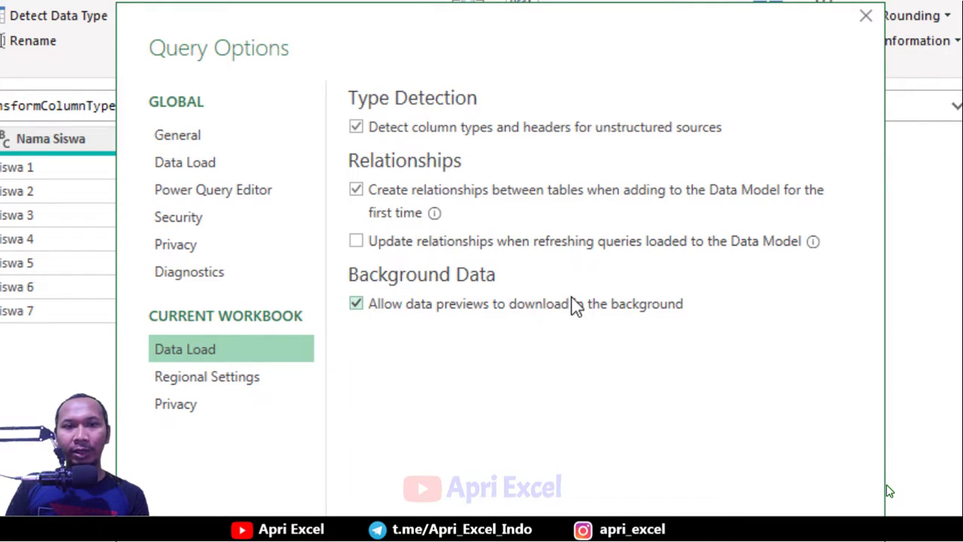
{"action": "left_click", "coordinate": [211, 385]}
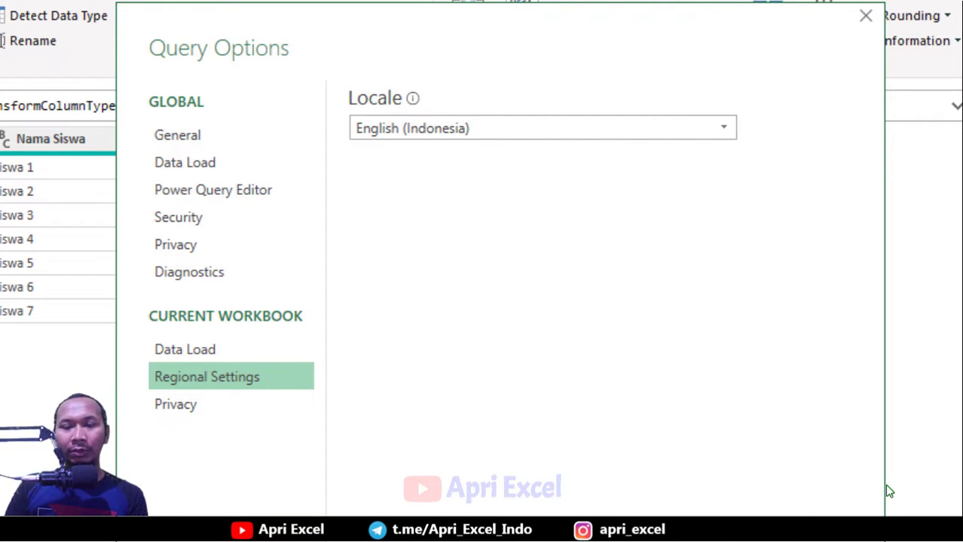
{"action": "left_click", "coordinate": [742, 530]}
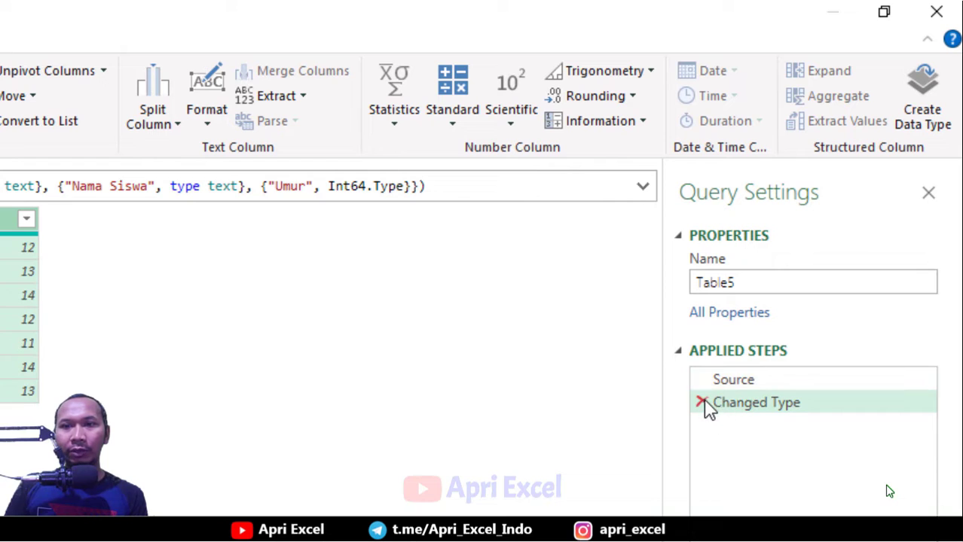
Step: Delete the automatic Changed Type step and set the Nama Siswa column's data type to Text
{"action": "left_click", "coordinate": [701, 404]}
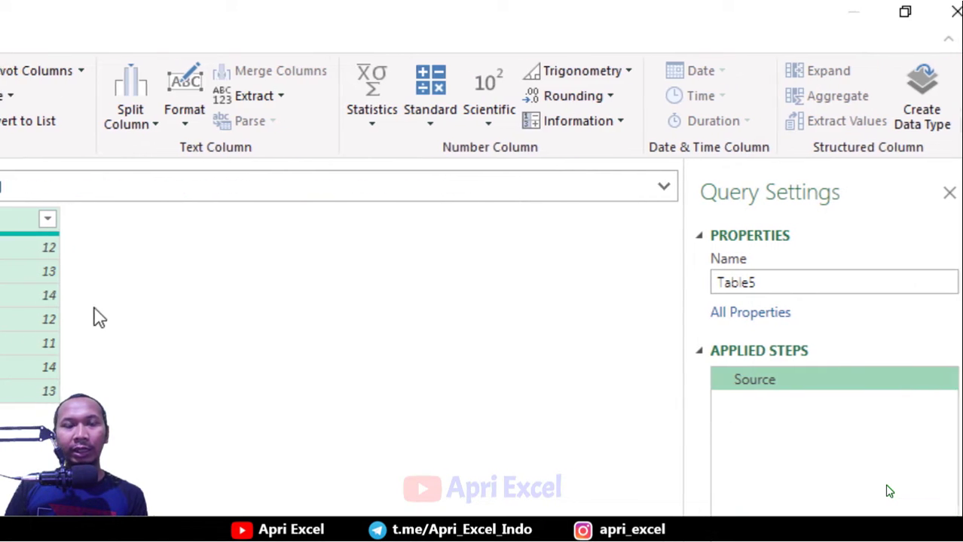
{"action": "left_click", "coordinate": [335, 222]}
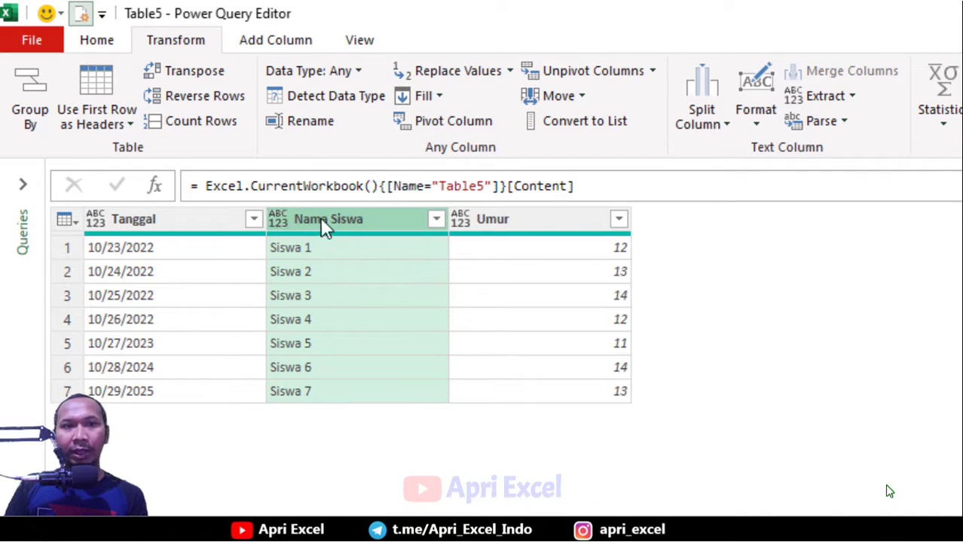
{"action": "left_click", "coordinate": [360, 82]}
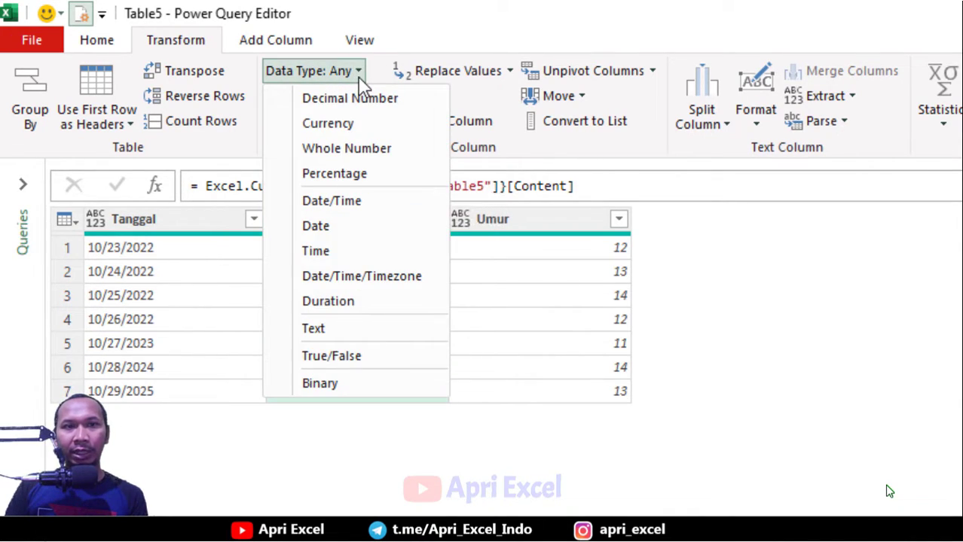
{"action": "left_click", "coordinate": [349, 337]}
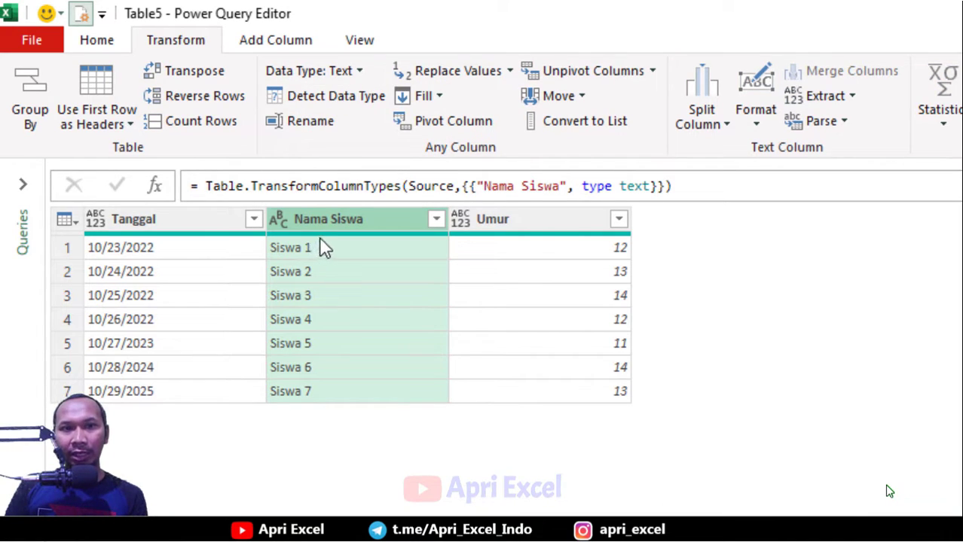
Step: Set the Umur column's data type to Whole Number
{"action": "left_click", "coordinate": [520, 223]}
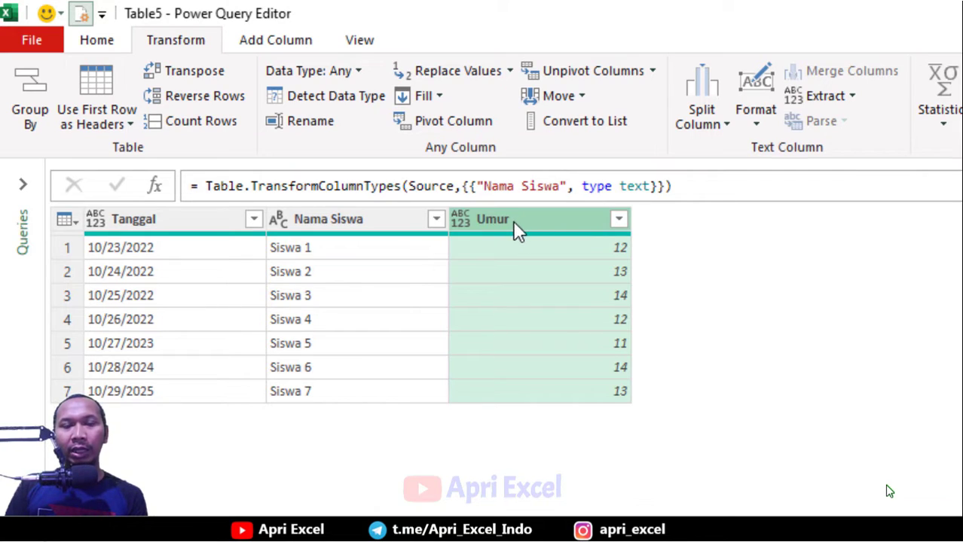
{"action": "left_click", "coordinate": [359, 79]}
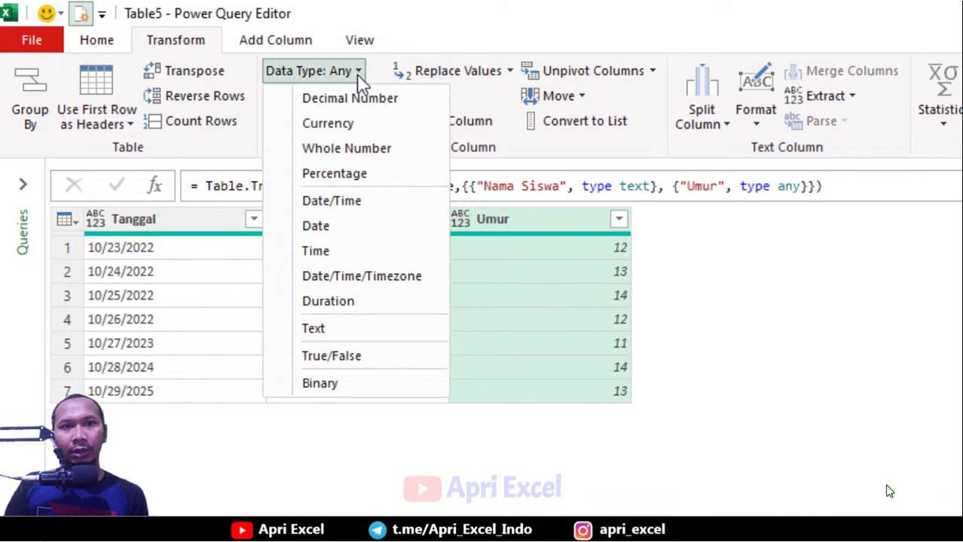
{"action": "left_click", "coordinate": [370, 151]}
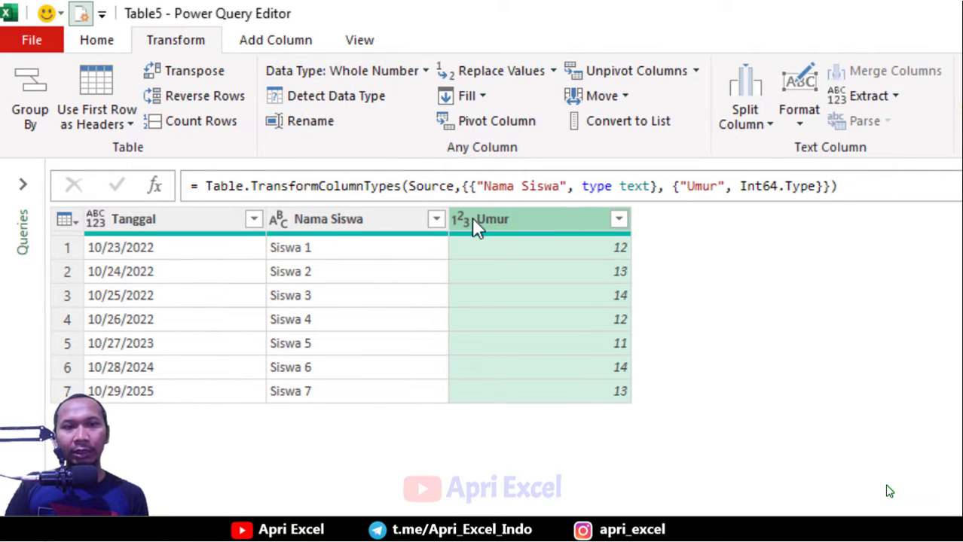
Step: Check the data types of the Nama Siswa and Umur columns and delete the Changed Type step
{"action": "left_click", "coordinate": [378, 223]}
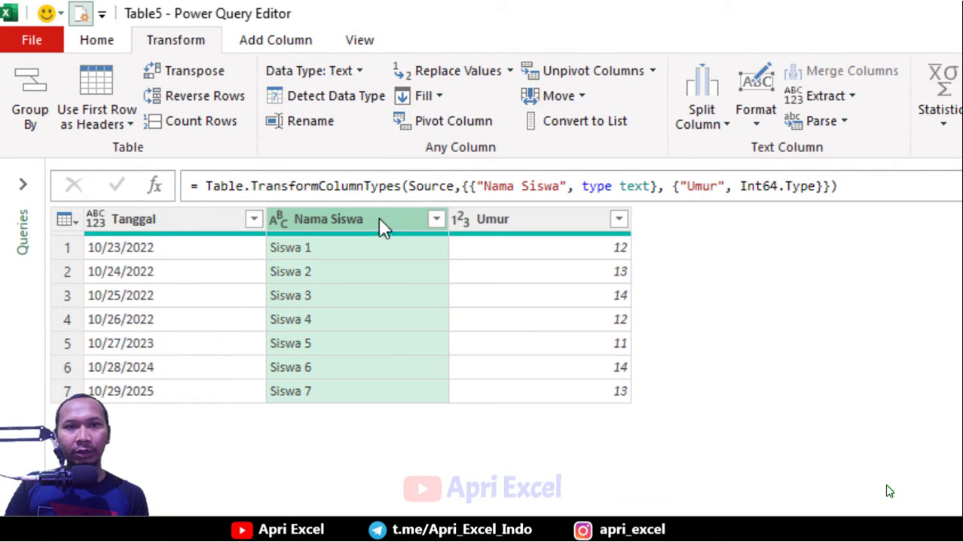
{"action": "left_click", "coordinate": [275, 218]}
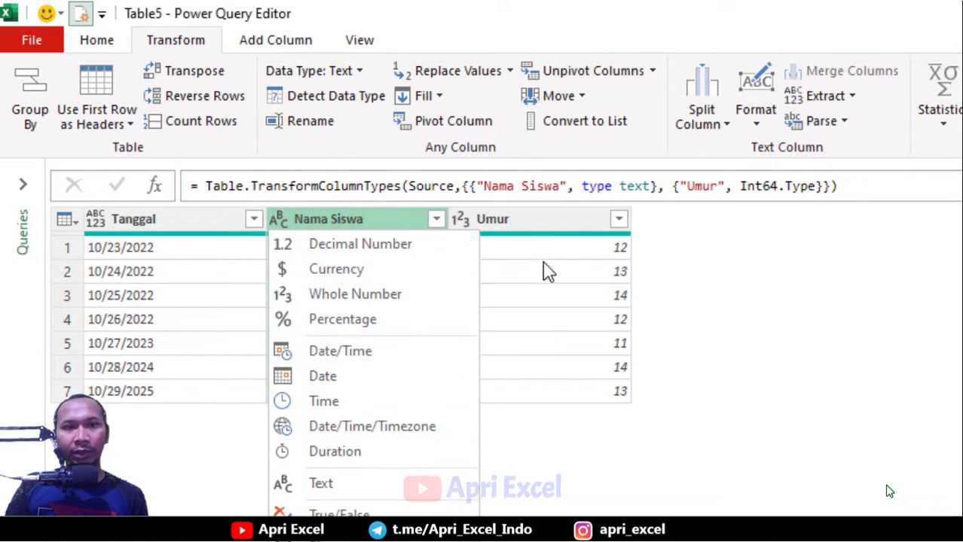
{"action": "left_click", "coordinate": [531, 220]}
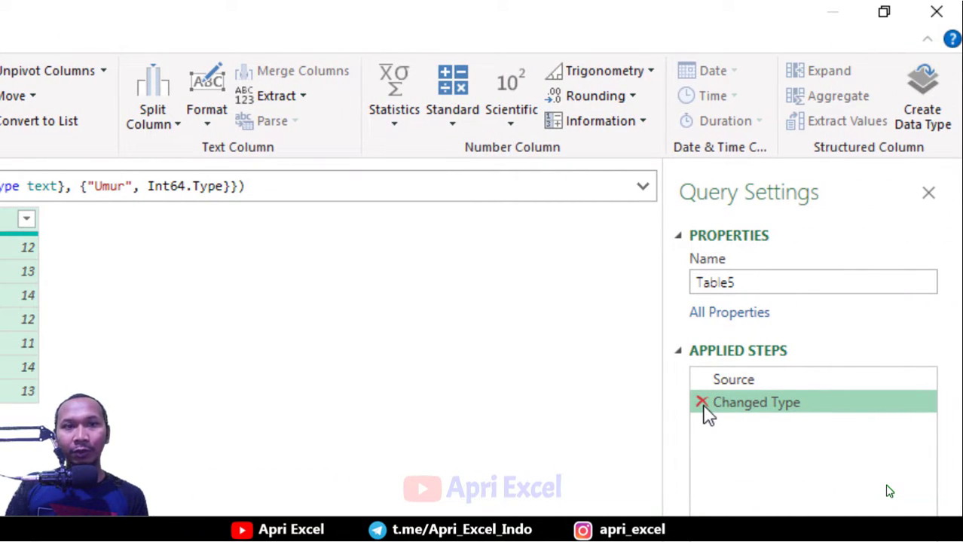
{"action": "left_click", "coordinate": [702, 403]}
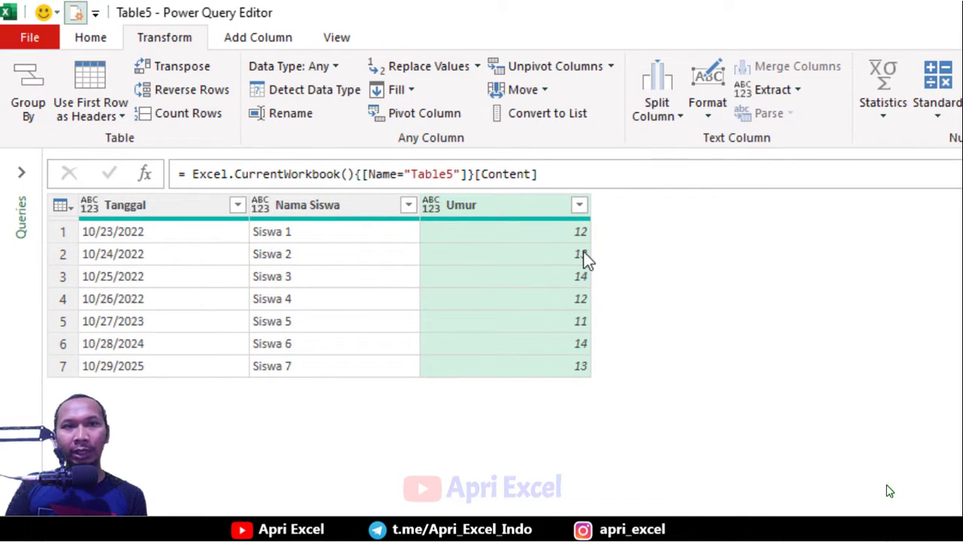
Step: Automatically detect the data types of the Nama Siswa and Umur columns together
{"action": "left_click", "coordinate": [302, 213]}
{"action": "left_click", "coordinate": [477, 204]}
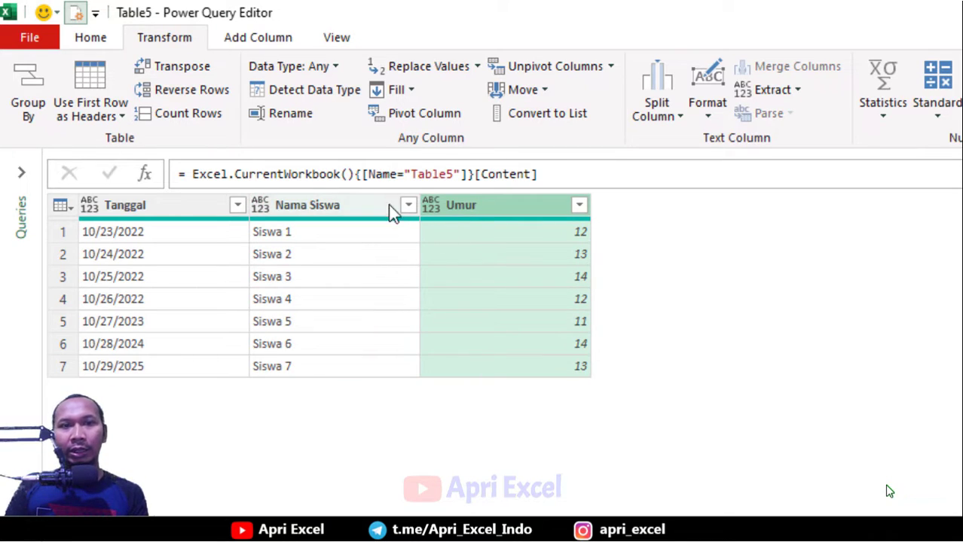
{"action": "left_click", "coordinate": [369, 205]}
{"action": "left_click", "coordinate": [492, 210], "text": "ctrl"}
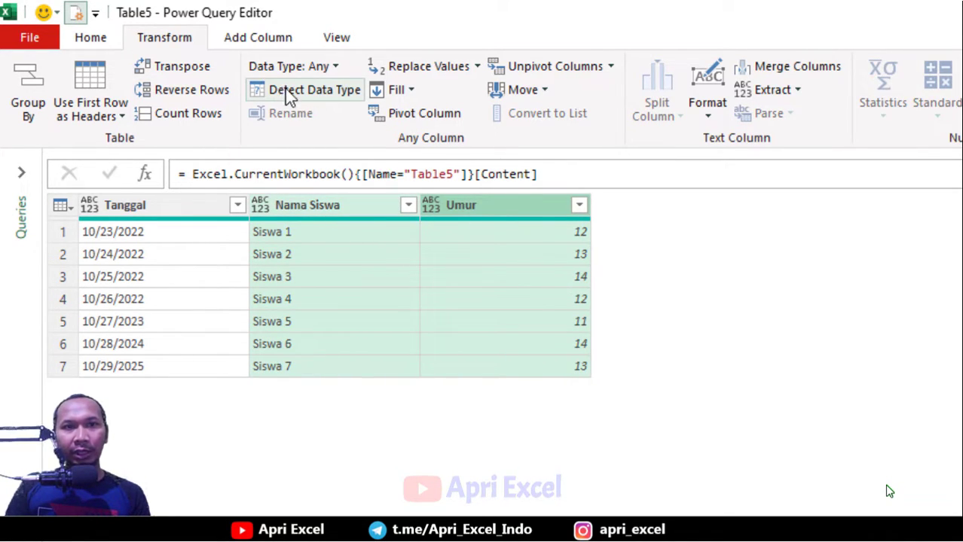
{"action": "left_click", "coordinate": [320, 93]}
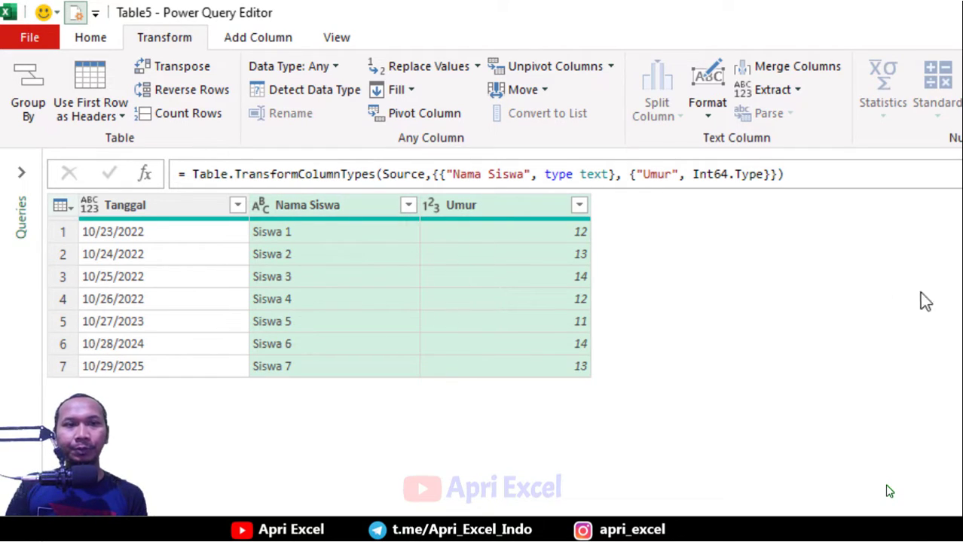
Step: Try the plain Date data type on the Tanggal column and delete the resulting Changed Type step
{"action": "left_click", "coordinate": [124, 205]}
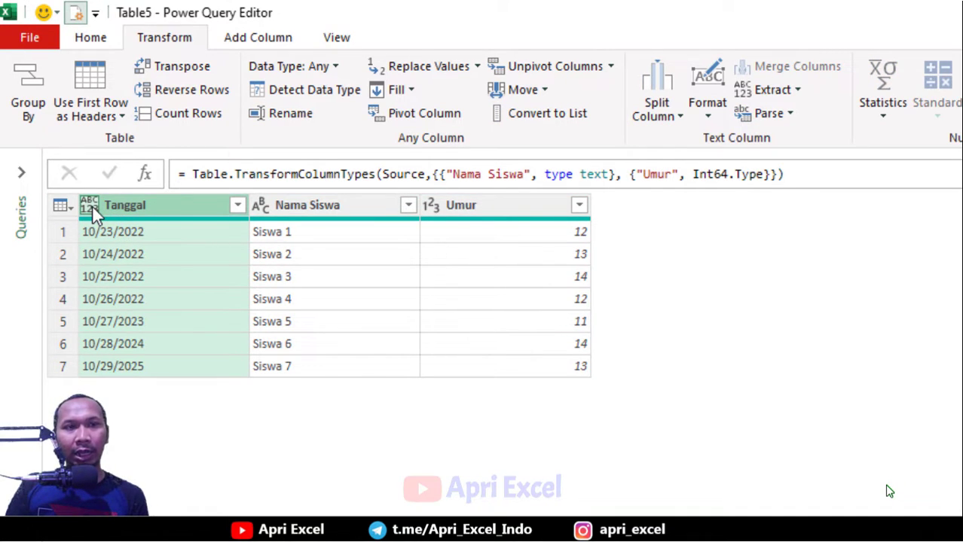
{"action": "left_click", "coordinate": [92, 205]}
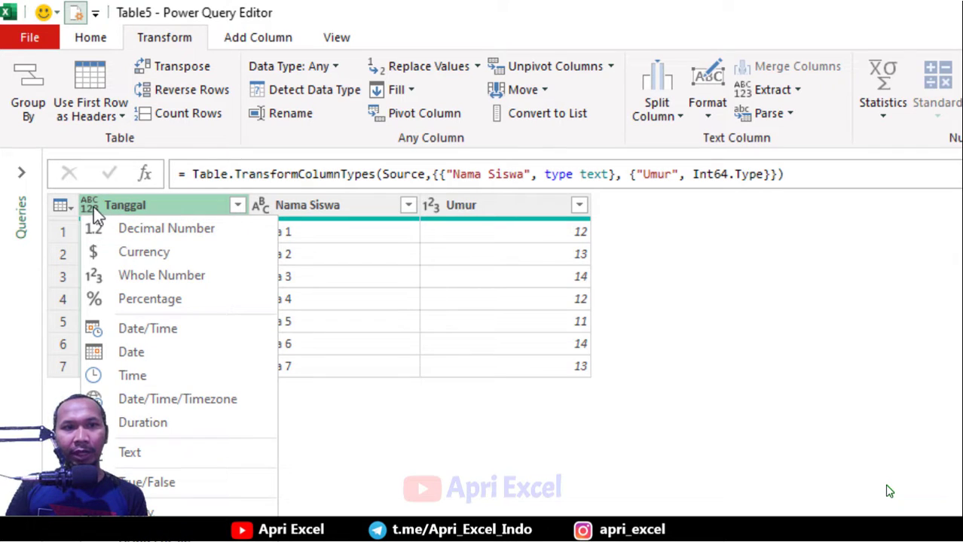
{"action": "left_click", "coordinate": [153, 352]}
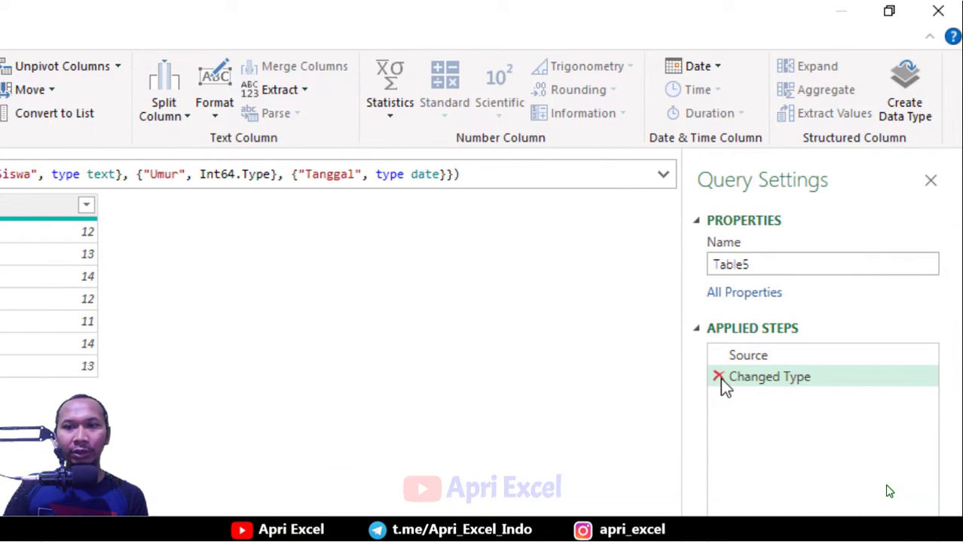
{"action": "left_click", "coordinate": [718, 376]}
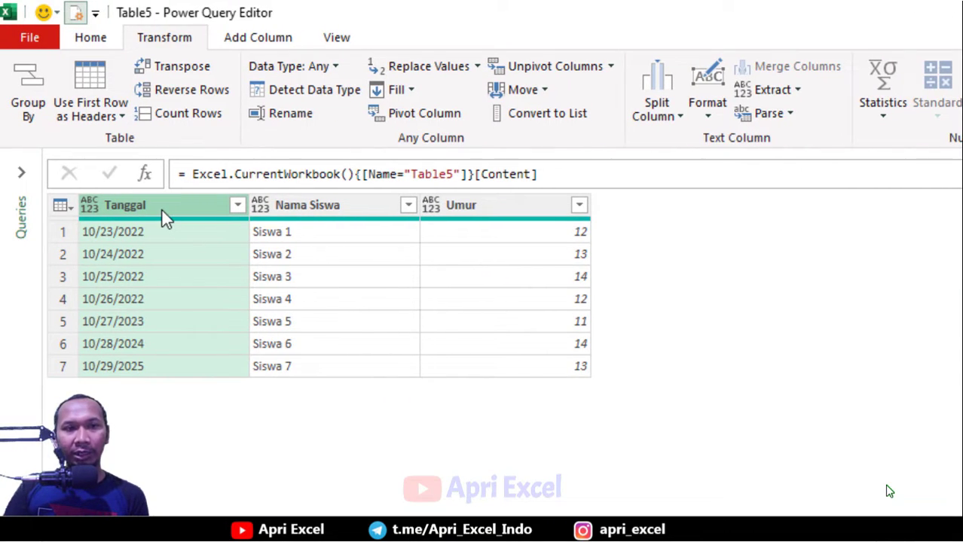
Step: Start a locale-based type change for the Tanggal column and choose Date as its data type
{"action": "right_click", "coordinate": [162, 211]}
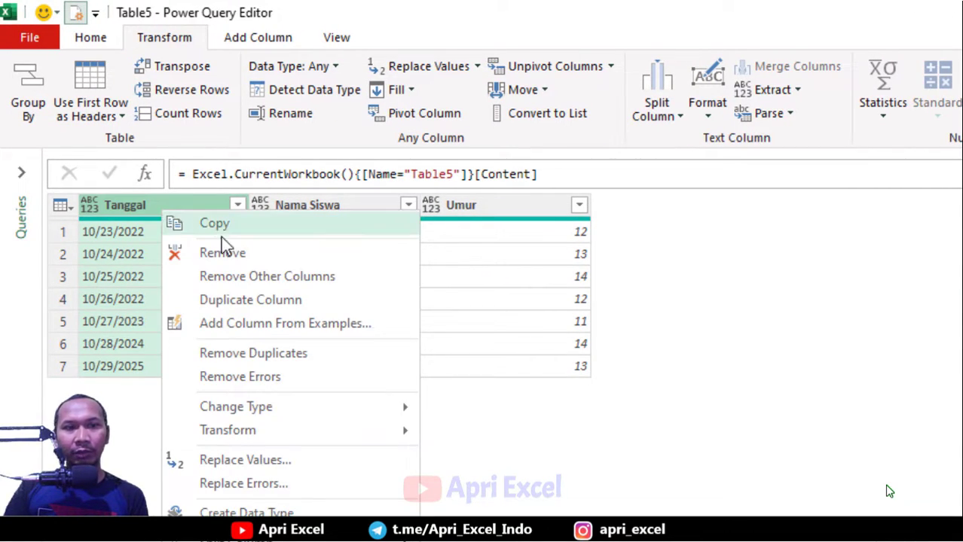
{"action": "mouse_move", "coordinate": [360, 411]}
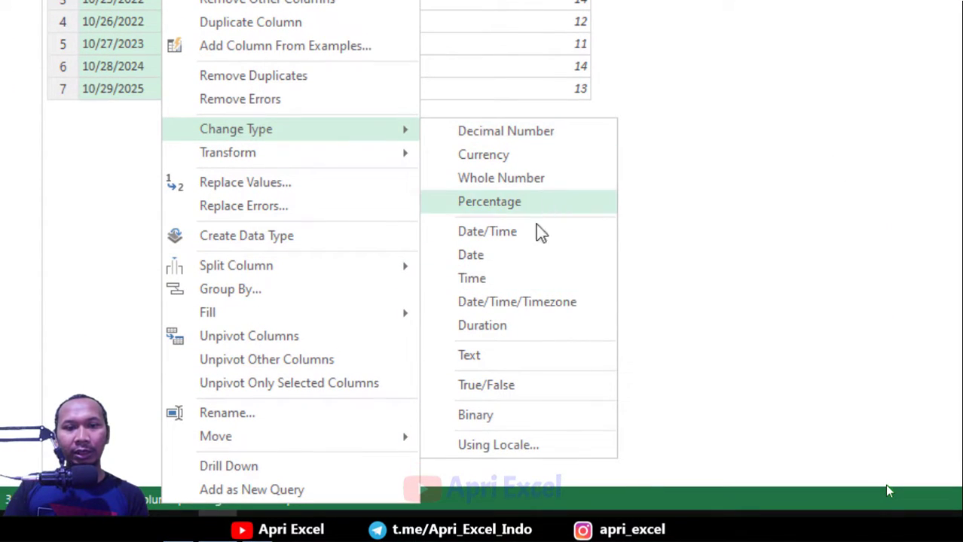
{"action": "left_click", "coordinate": [483, 448]}
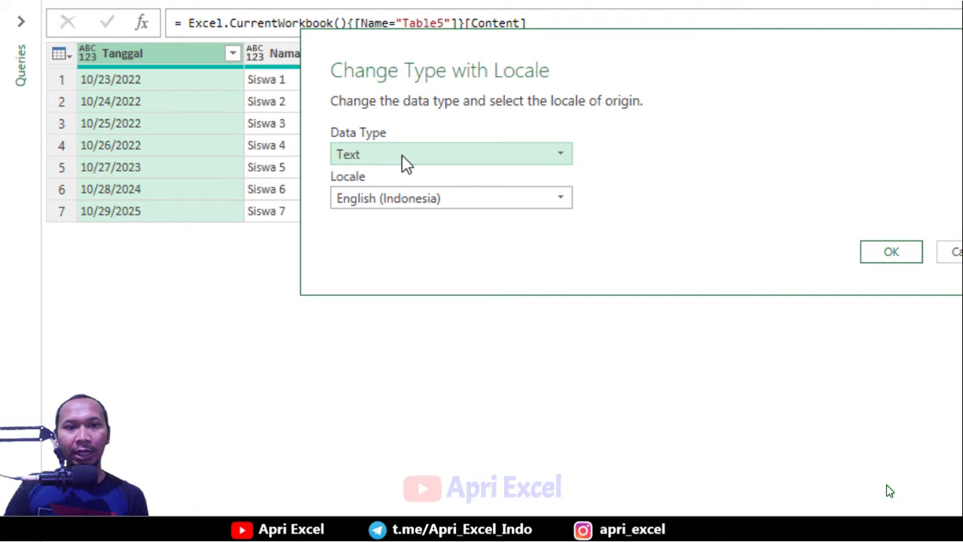
{"action": "left_click", "coordinate": [401, 155]}
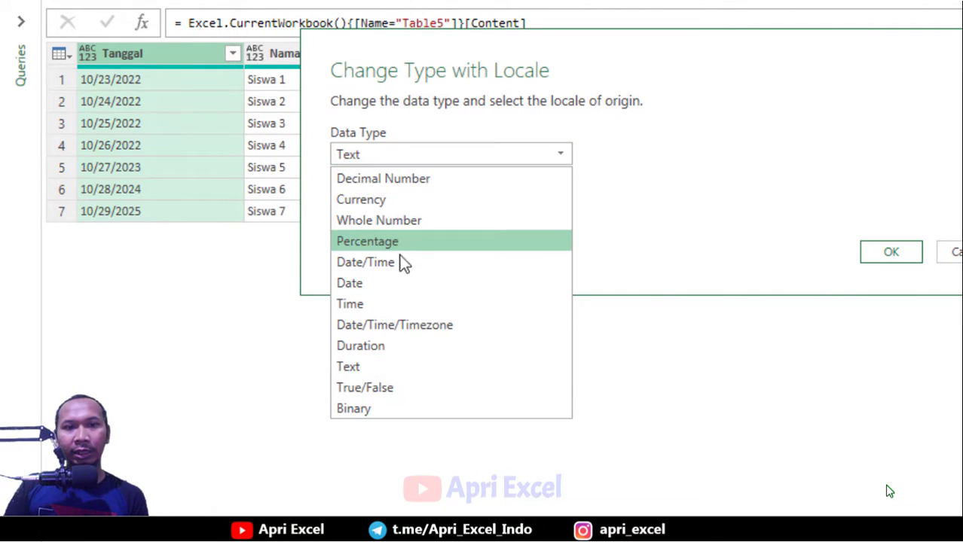
{"action": "left_click", "coordinate": [413, 283]}
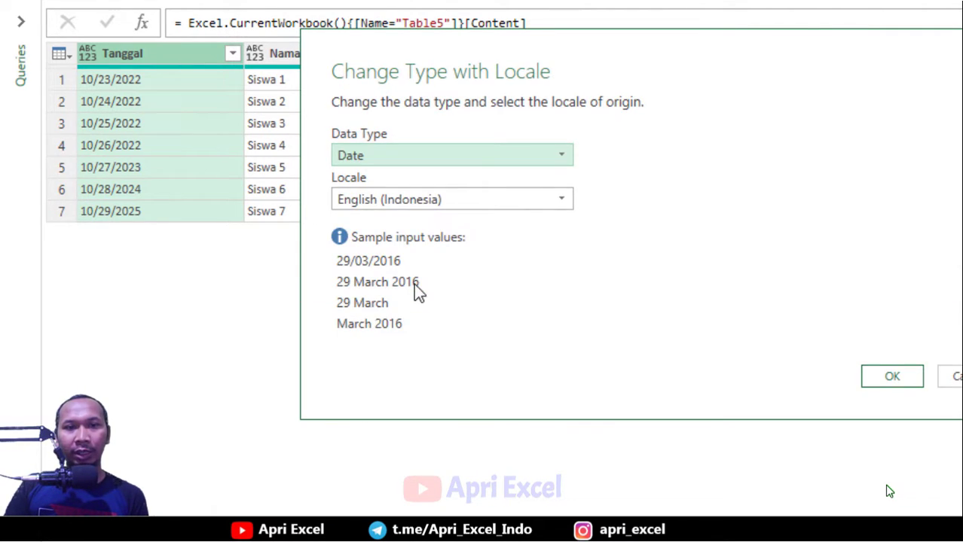
Step: Set the Tanggal column's locale of origin to English (United States) and apply the type change
{"action": "left_click", "coordinate": [411, 202]}
{"action": "scroll", "coordinate": [562, 436], "scroll_direction": "down", "scroll_amount": 13}
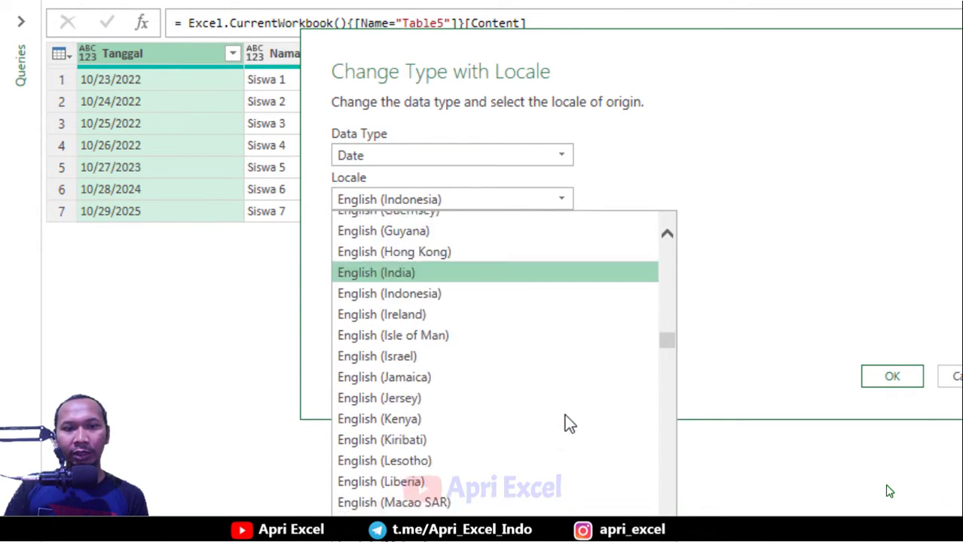
{"action": "scroll", "coordinate": [562, 410], "scroll_direction": "down", "scroll_amount": 3}
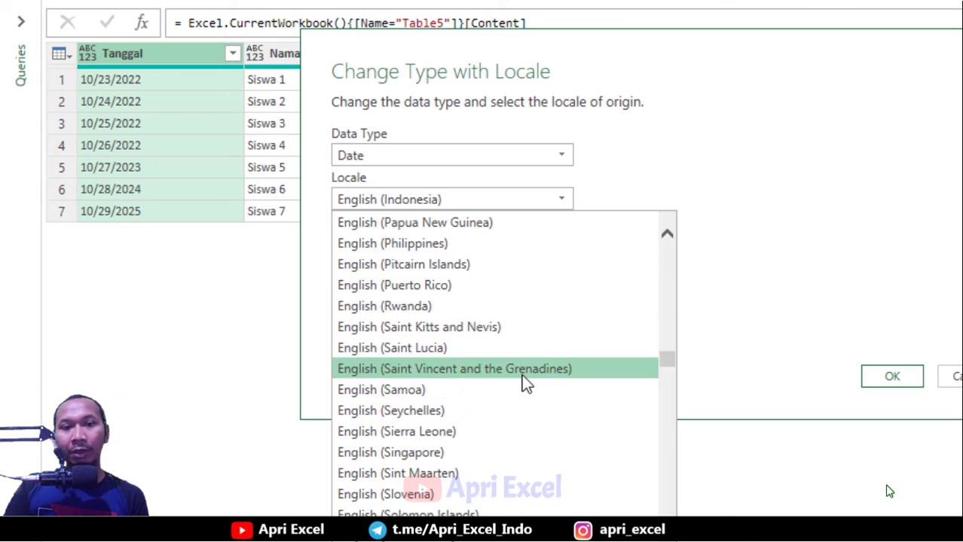
{"action": "scroll", "coordinate": [521, 375], "scroll_direction": "down", "scroll_amount": 3}
{"action": "scroll", "coordinate": [522, 374], "scroll_direction": "down", "scroll_amount": 3}
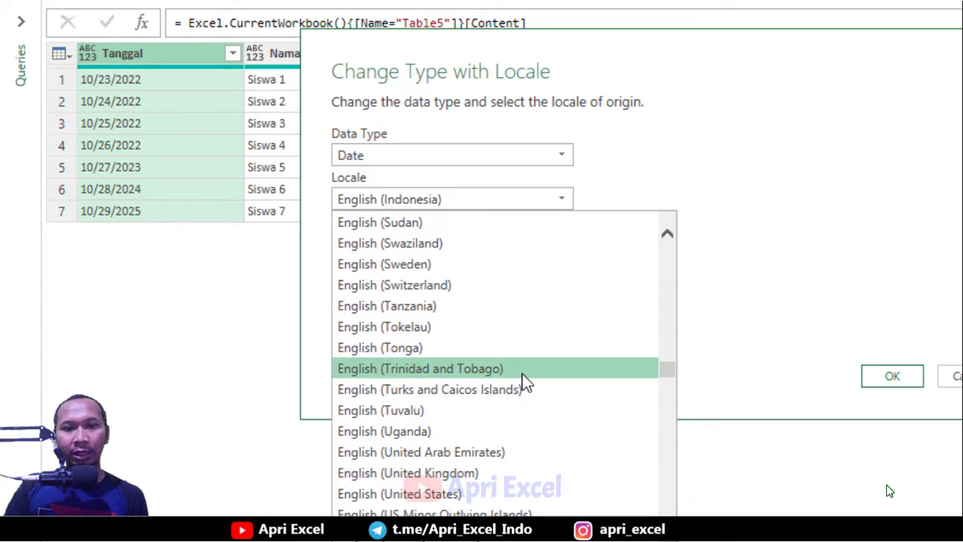
{"action": "scroll", "coordinate": [521, 373], "scroll_direction": "down", "scroll_amount": 2}
{"action": "left_click", "coordinate": [518, 370]}
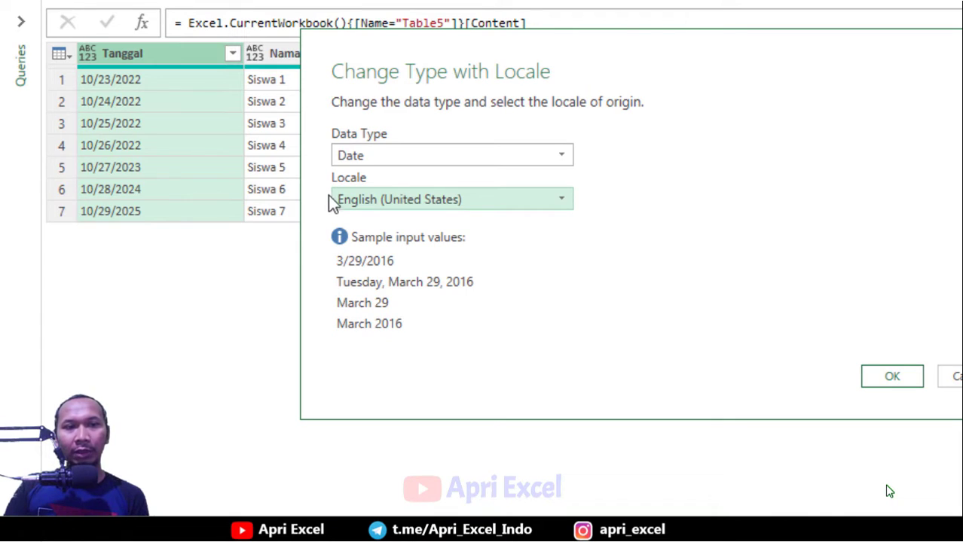
{"action": "left_click", "coordinate": [887, 377]}
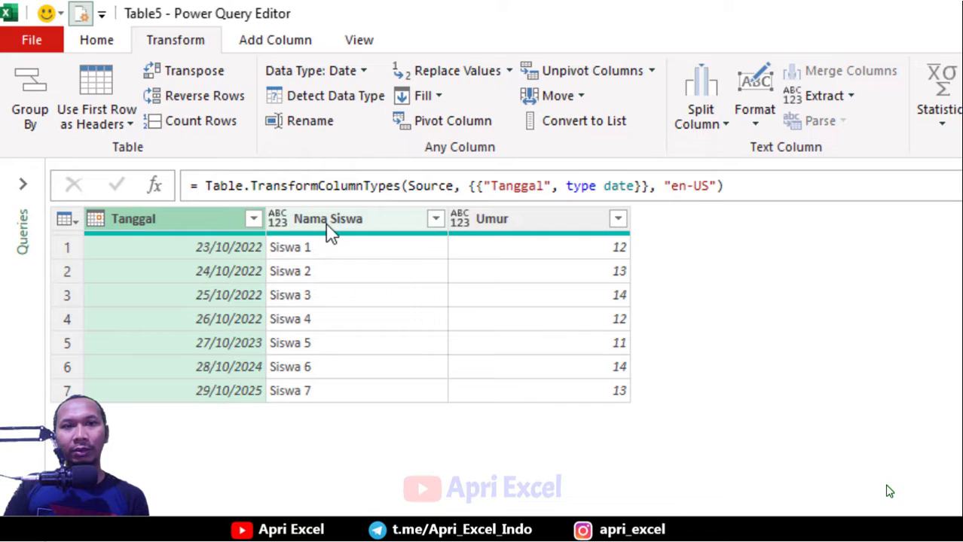
Step: Detect the data types of the Nama Siswa and Umur columns in one operation and check the type of each column
{"action": "left_click", "coordinate": [327, 225]}
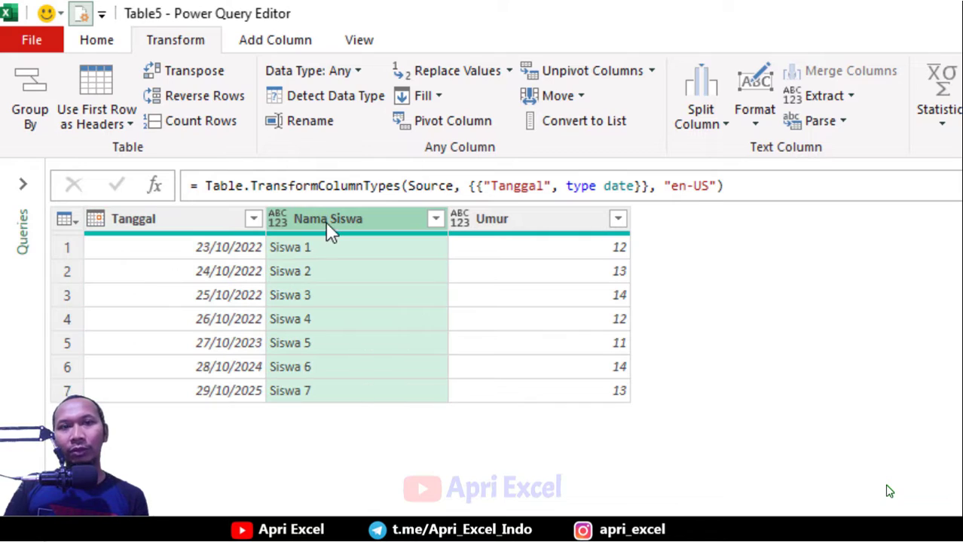
{"action": "left_click", "coordinate": [520, 222], "text": "ctrl"}
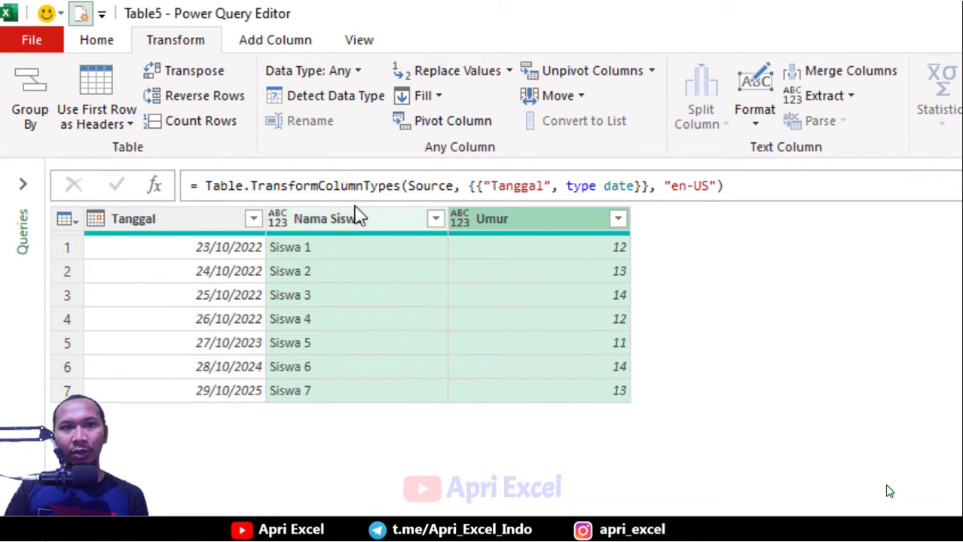
{"action": "left_click", "coordinate": [329, 103]}
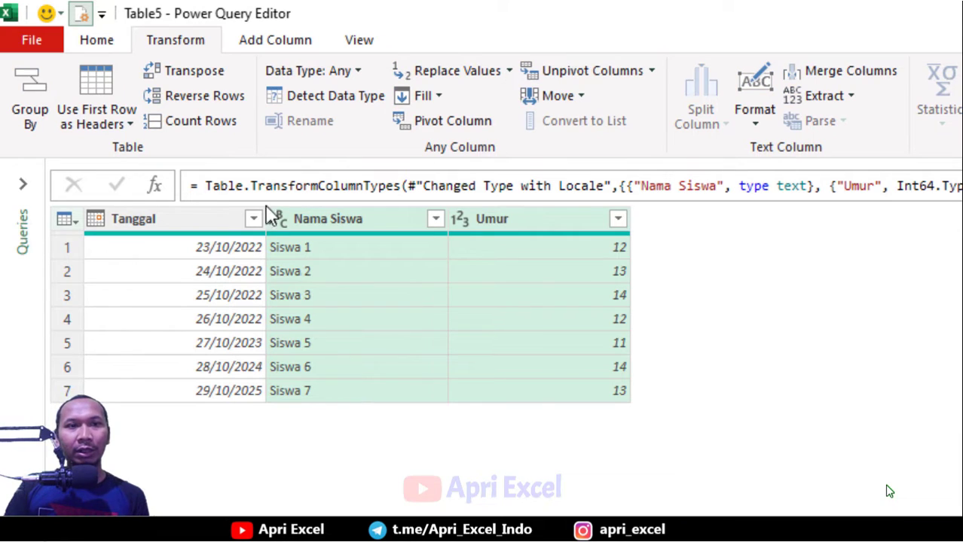
{"action": "left_click", "coordinate": [135, 226]}
{"action": "left_click", "coordinate": [347, 221]}
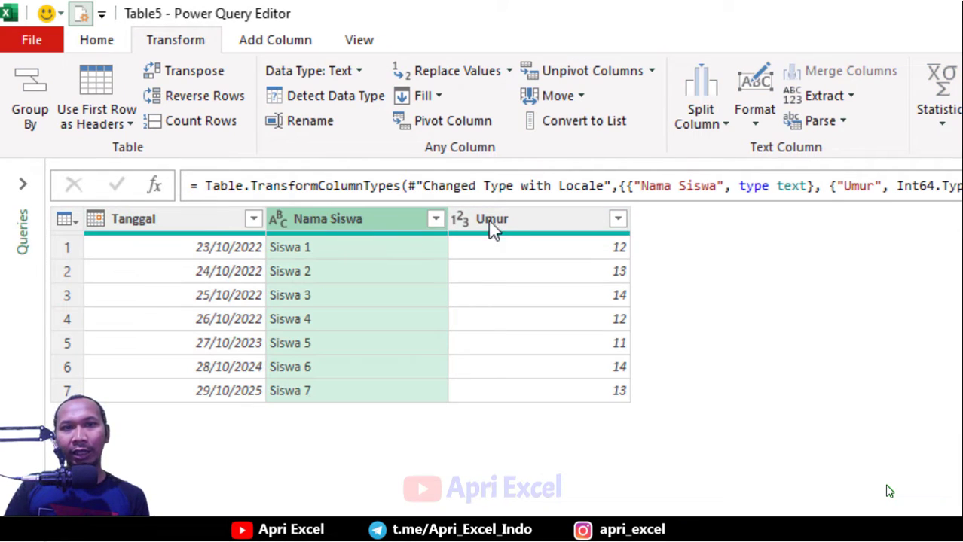
{"action": "left_click", "coordinate": [509, 225]}
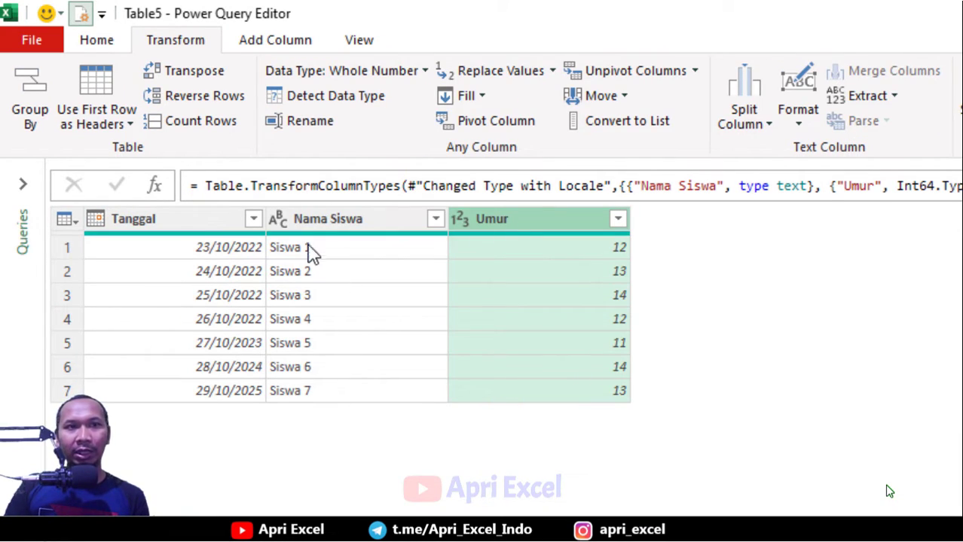
Step: Close the query editor and load the result as a table into the existing worksheet at cell F2
{"action": "left_click", "coordinate": [97, 43]}
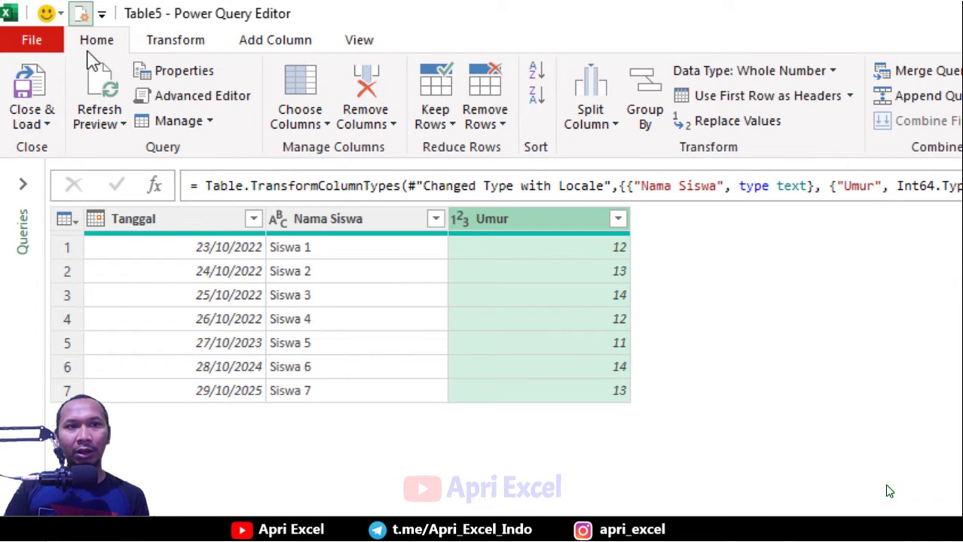
{"action": "left_click", "coordinate": [46, 125]}
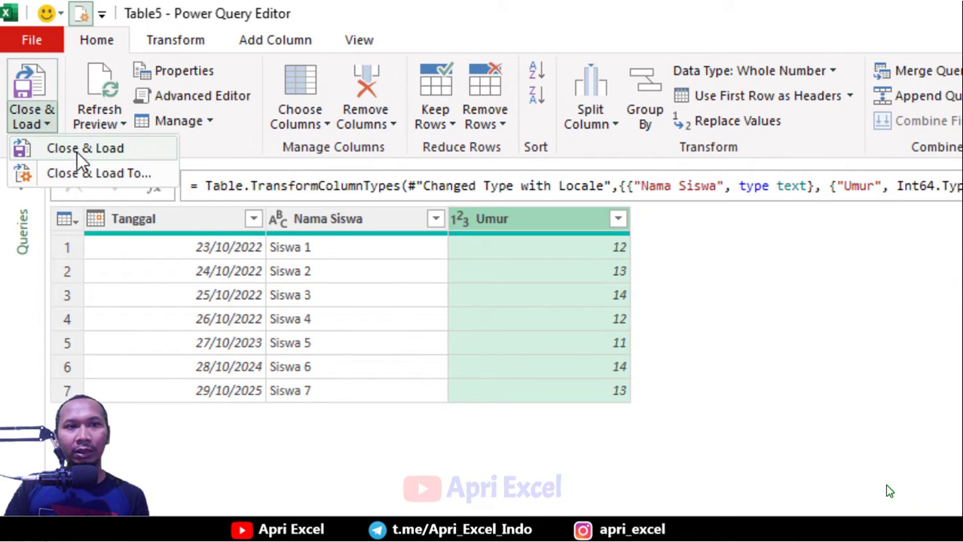
{"action": "left_click", "coordinate": [86, 174]}
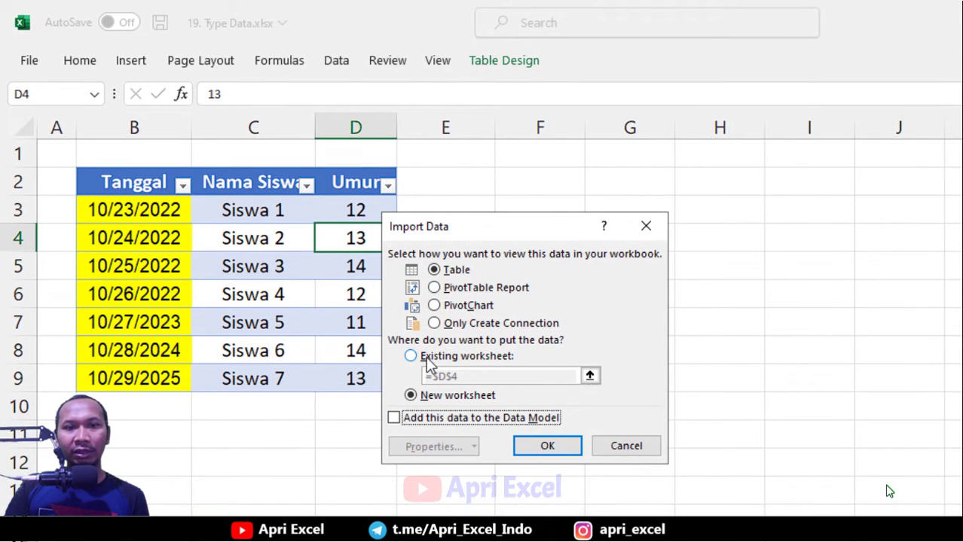
{"action": "left_click", "coordinate": [427, 359]}
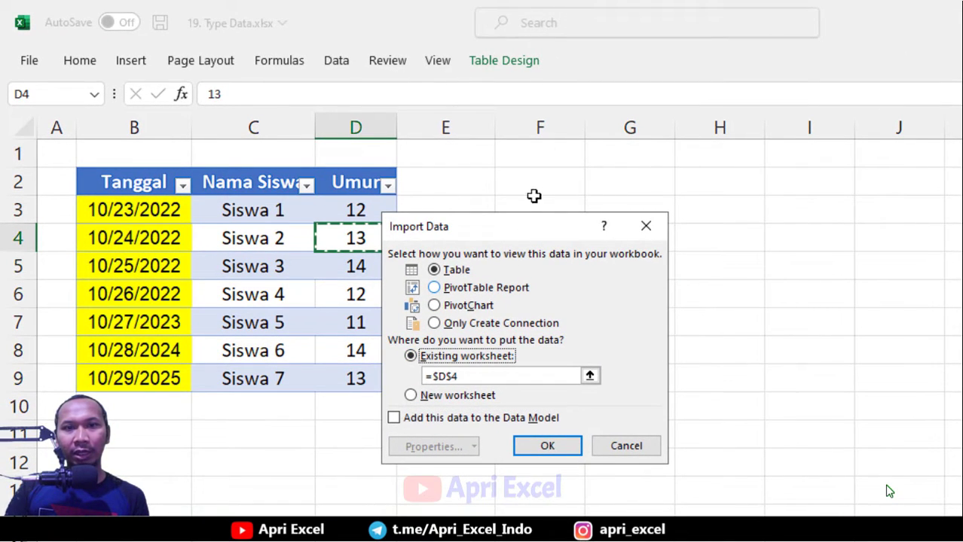
{"action": "left_click", "coordinate": [572, 180]}
{"action": "left_click", "coordinate": [559, 452]}
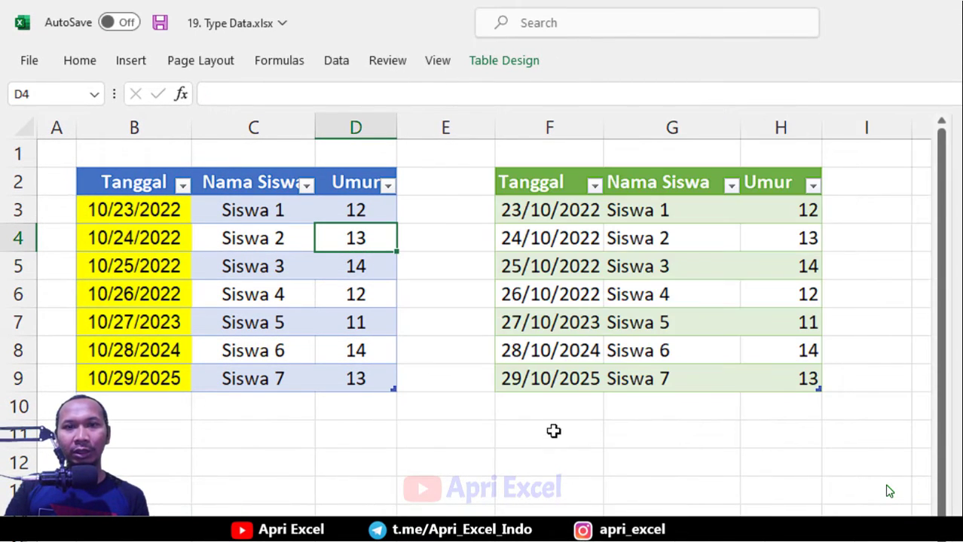
{"action": "left_click", "coordinate": [559, 443]}
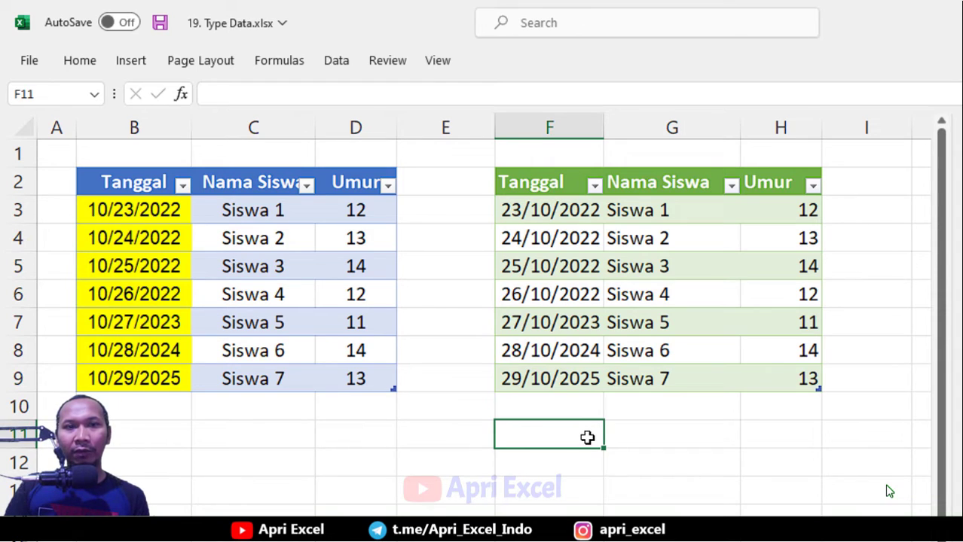